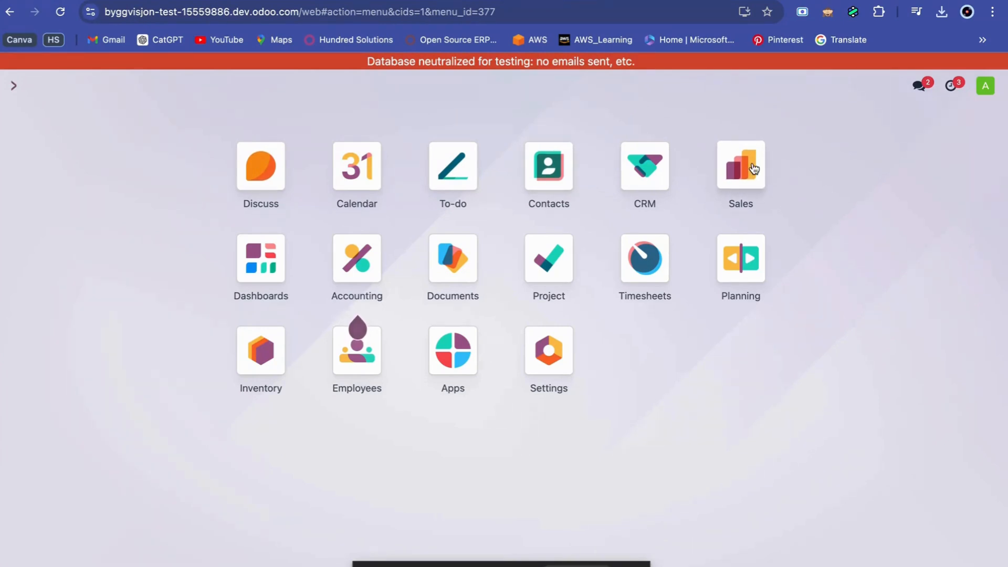
Open the topmost Hundred Solutions sales order from the quotations list in the Sales app.
{"action": "left_click", "coordinate": [434, 291]}
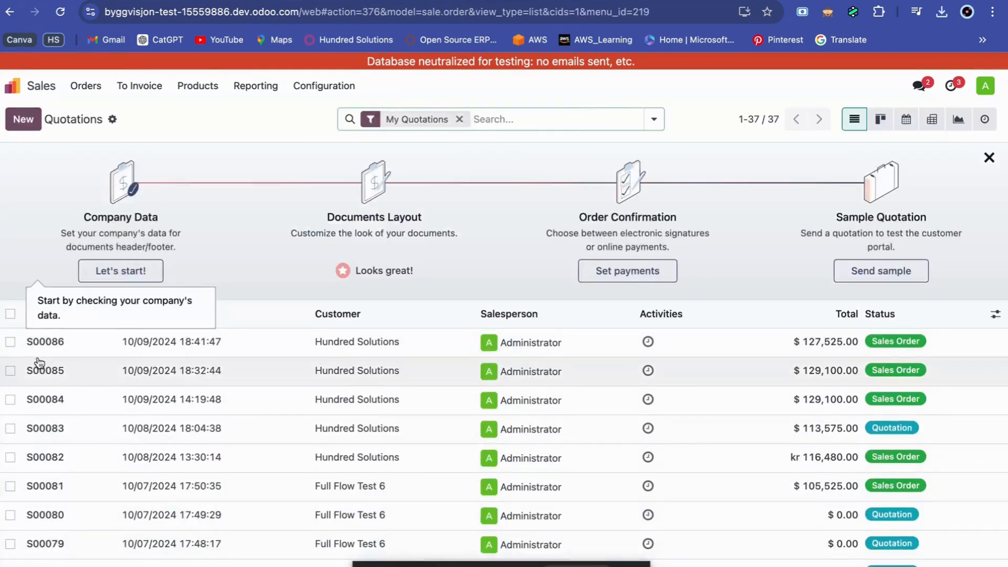
{"action": "left_click", "coordinate": [45, 353]}
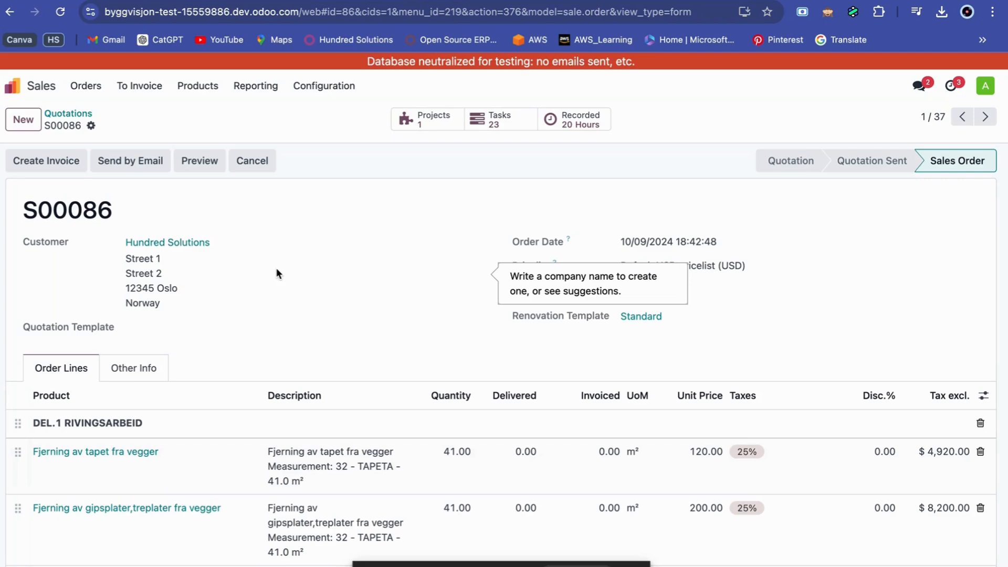
Set the delivered quantity to 41 for the order lines "Fjerning av tapet fra vegger" and "Fjerning av gipsplater,treplater fra vegger".
{"action": "scroll", "coordinate": [283, 263], "scroll_direction": "down", "scroll_amount": 3}
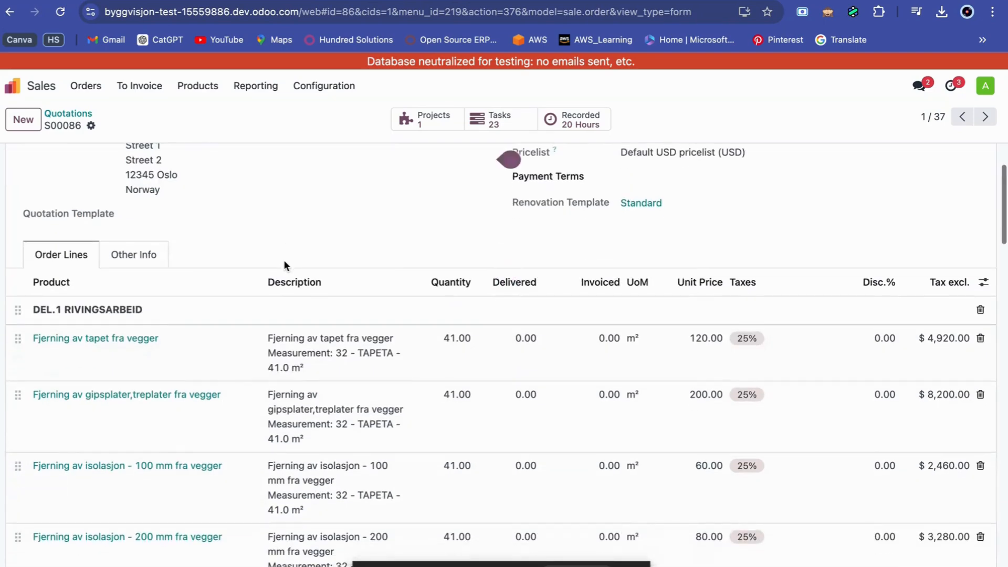
{"action": "left_click", "coordinate": [534, 347]}
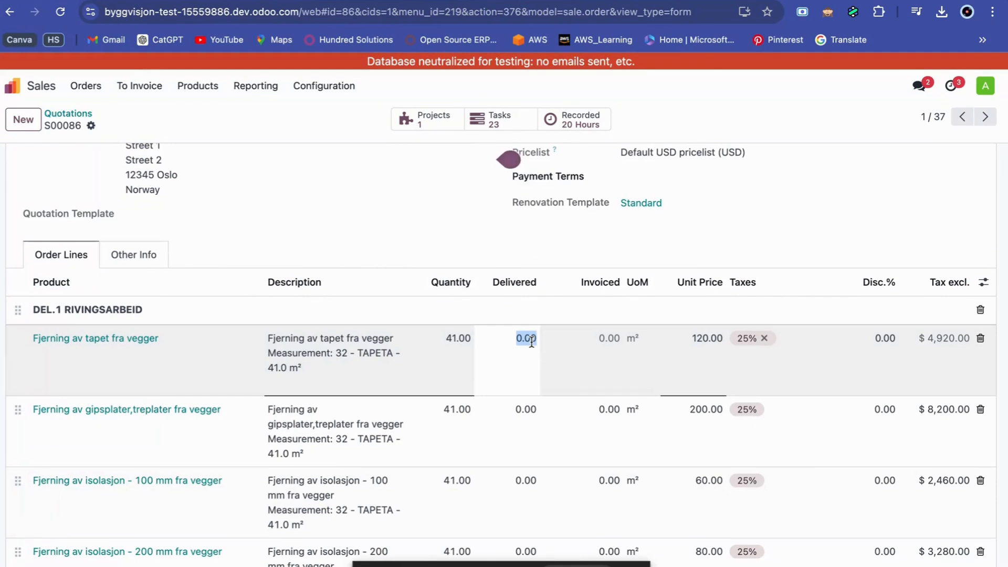
{"action": "type", "text": "41"}
{"action": "scroll", "coordinate": [533, 391], "scroll_direction": "down", "scroll_amount": 1}
{"action": "left_click", "coordinate": [532, 371]}
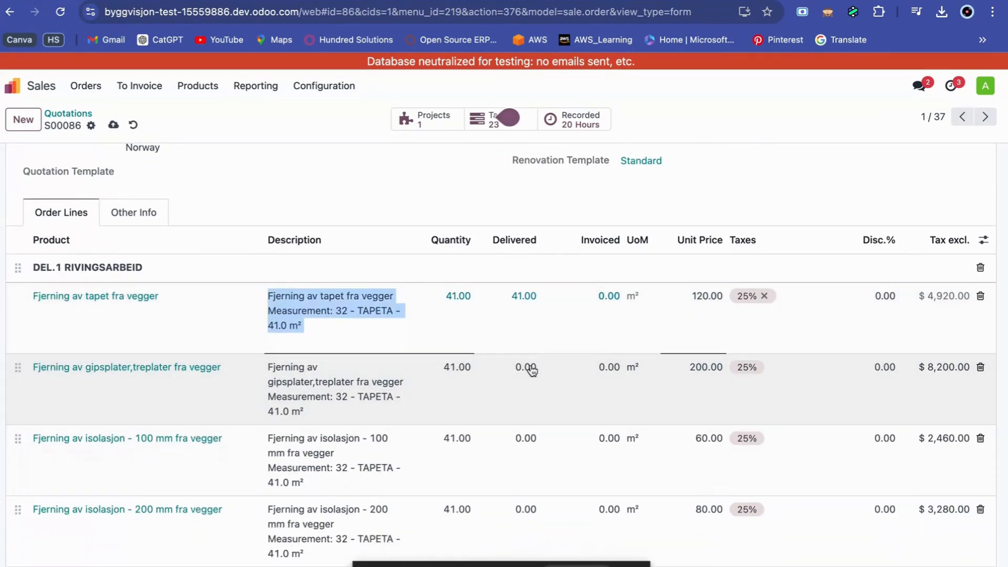
{"action": "type", "text": "41"}
Set the delivered quantity to 41 for both wall insulation removal lines, "Fjerning av isolasjon" 100 mm and 200 mm "fra vegger".
{"action": "scroll", "coordinate": [535, 358], "scroll_direction": "down", "scroll_amount": 5}
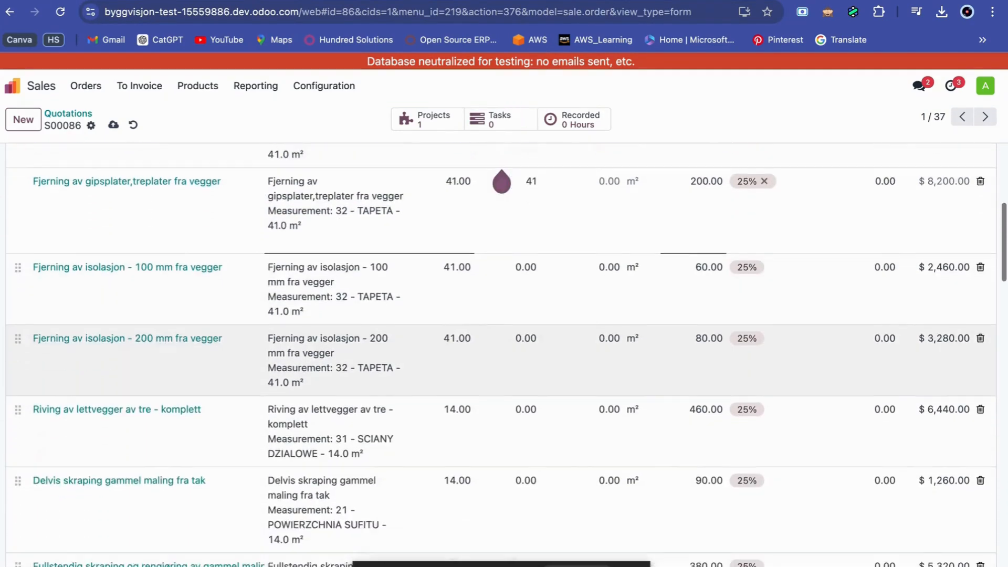
{"action": "left_click", "coordinate": [529, 349]}
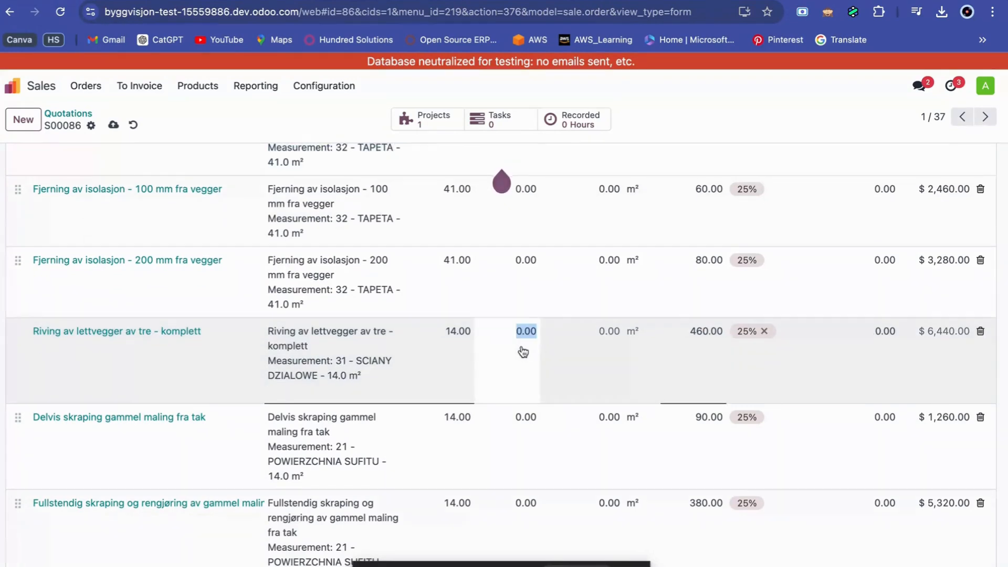
{"action": "scroll", "coordinate": [523, 352], "scroll_direction": "up", "scroll_amount": 4}
{"action": "left_click", "coordinate": [524, 392]}
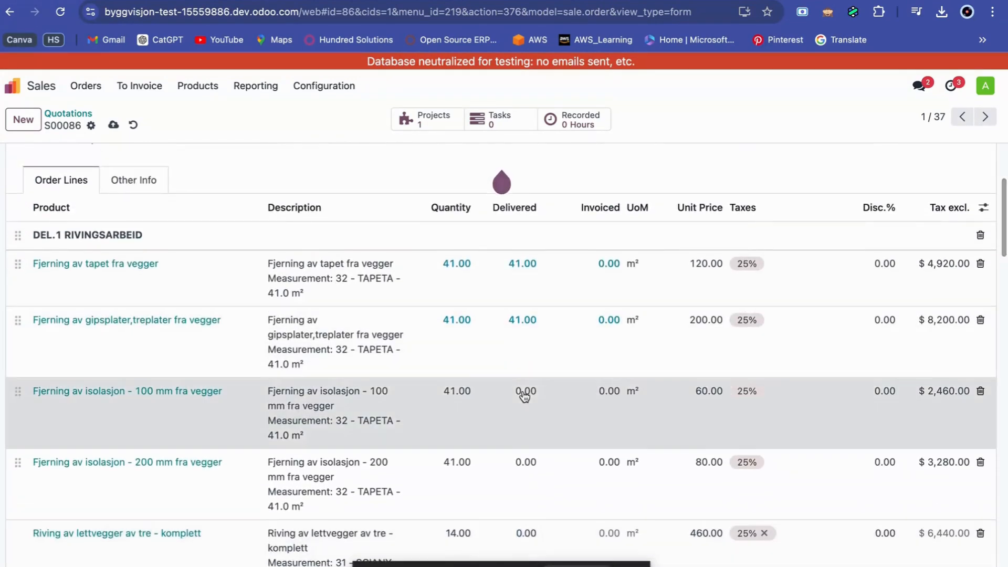
{"action": "type", "text": "41"}
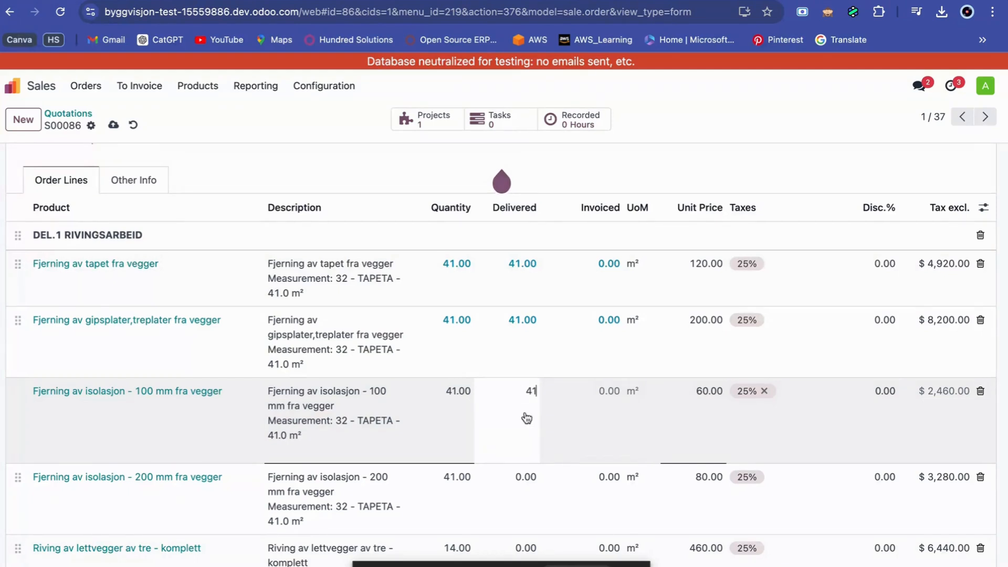
{"action": "left_click", "coordinate": [539, 480]}
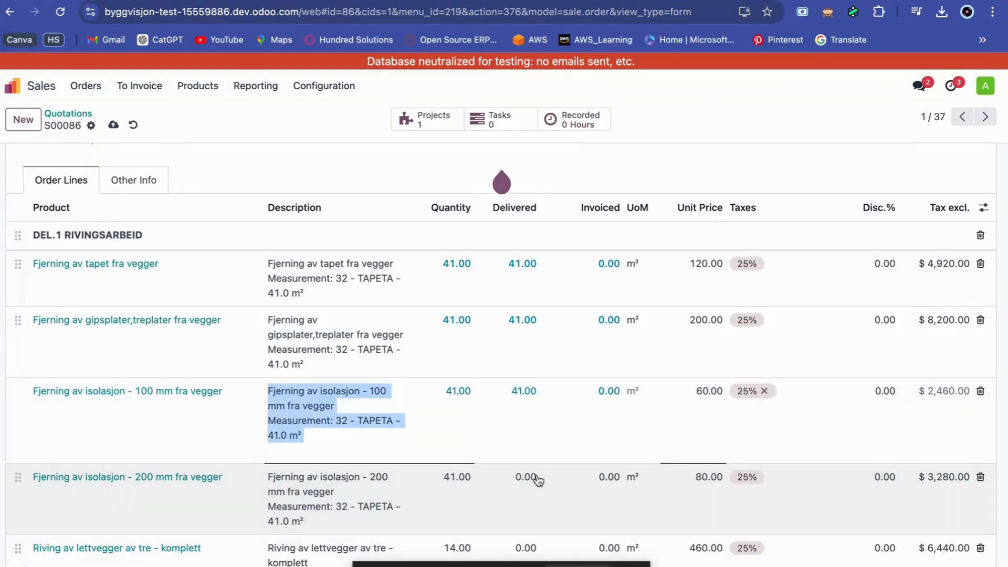
{"action": "type", "text": "14"}
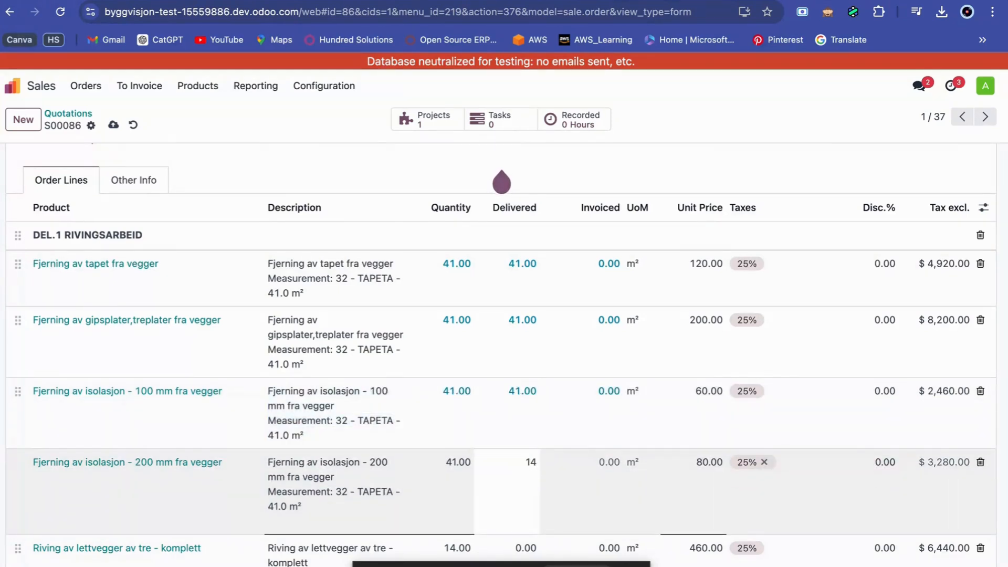
Set the delivered quantity to 14 for "Riving av lettvegger av tre - komplett" and "Delvis skraping gammel maling fra tak".
{"action": "scroll", "coordinate": [522, 513], "scroll_direction": "down", "scroll_amount": 2}
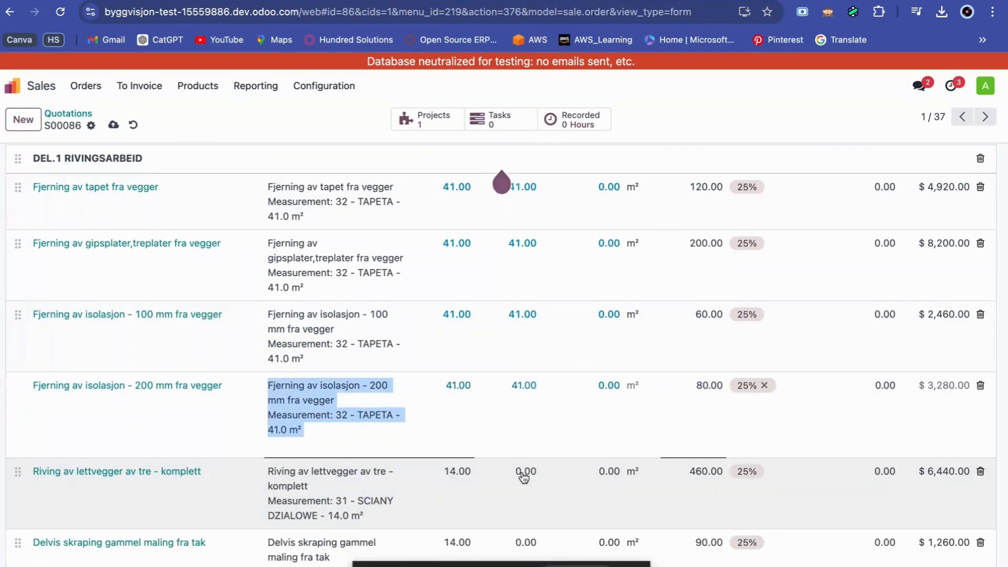
{"action": "left_click", "coordinate": [528, 474]}
{"action": "type", "text": "14"}
{"action": "scroll", "coordinate": [523, 505], "scroll_direction": "down", "scroll_amount": 2}
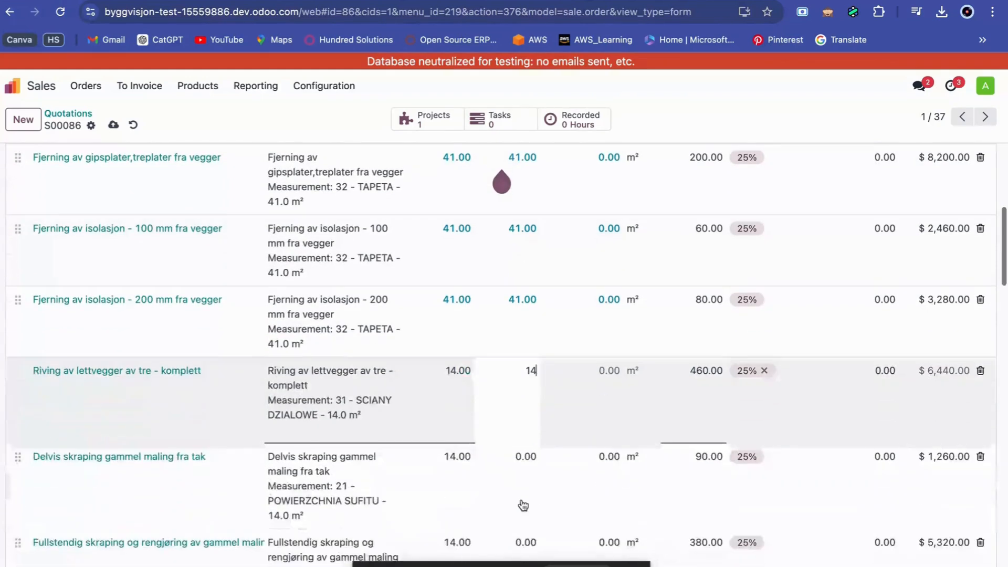
{"action": "left_click", "coordinate": [526, 463]}
{"action": "type", "text": "14"}
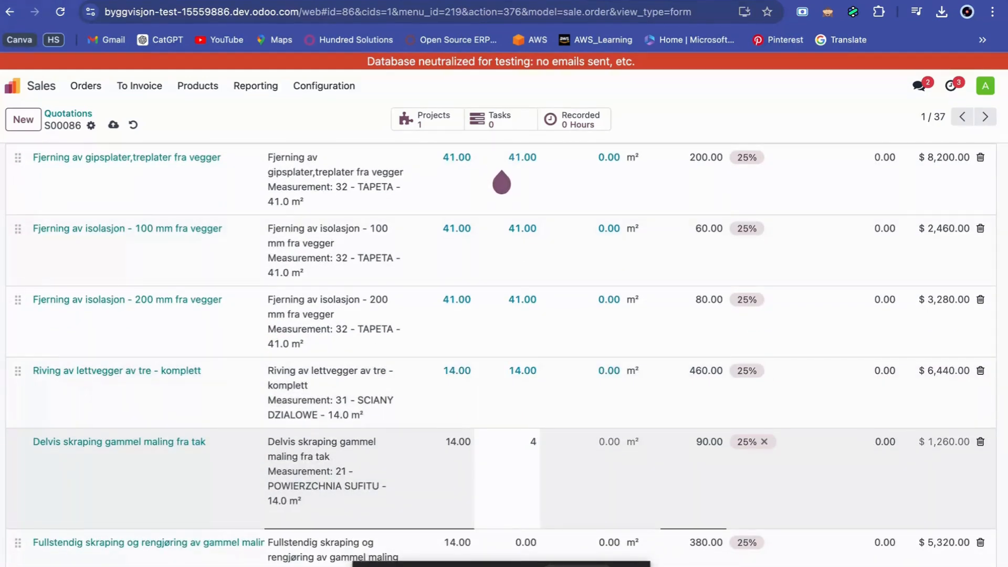
Set the delivered quantity to 14 for the "Fullstendig skraping og rengjøring av gammel maling fra tak" and "Fjerning av gipsplater,treplater fra tak" lines.
{"action": "scroll", "coordinate": [522, 504], "scroll_direction": "down", "scroll_amount": 2}
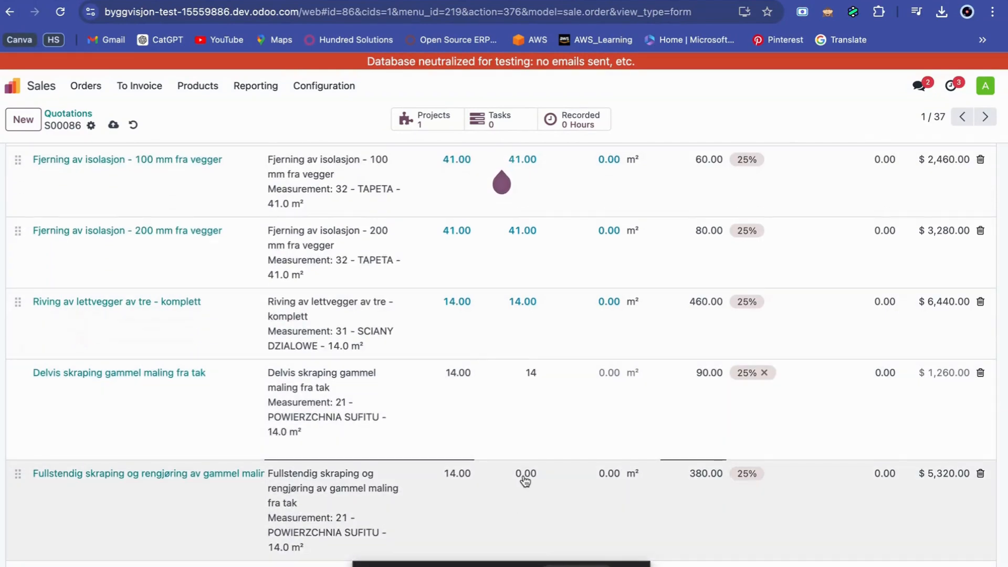
{"action": "left_click", "coordinate": [525, 479]}
{"action": "type", "text": "14"}
{"action": "scroll", "coordinate": [526, 481], "scroll_direction": "down", "scroll_amount": 2}
{"action": "scroll", "coordinate": [522, 447], "scroll_direction": "down", "scroll_amount": 2}
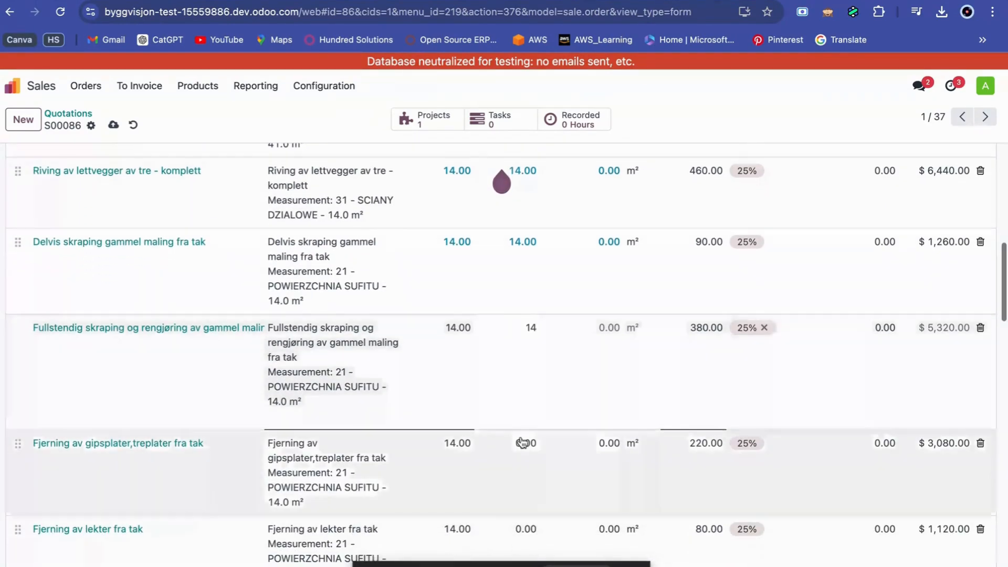
{"action": "left_click", "coordinate": [522, 446]}
{"action": "type", "text": "14"}
Set the delivered quantity to 14 for "Fjerning av lekter fra tak" and "Fjerning av isolasjon - 100 mm fra tak".
{"action": "scroll", "coordinate": [522, 445], "scroll_direction": "down", "scroll_amount": 2}
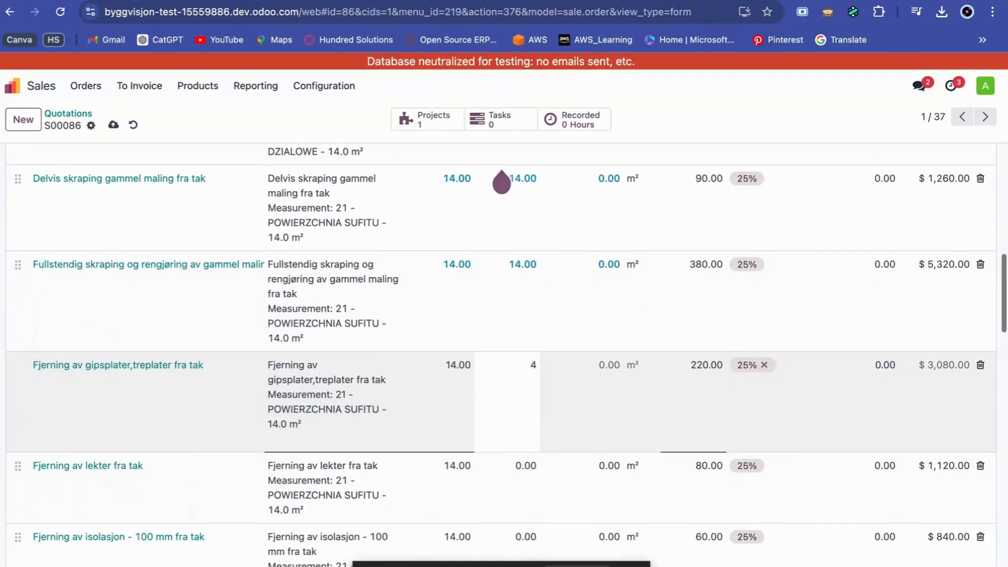
{"action": "left_click", "coordinate": [525, 462]}
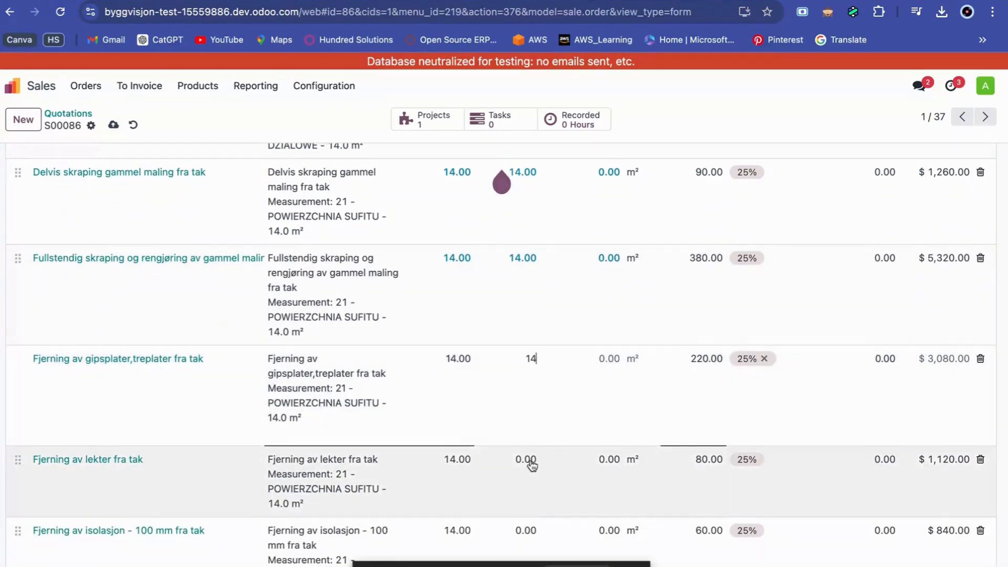
{"action": "type", "text": "14"}
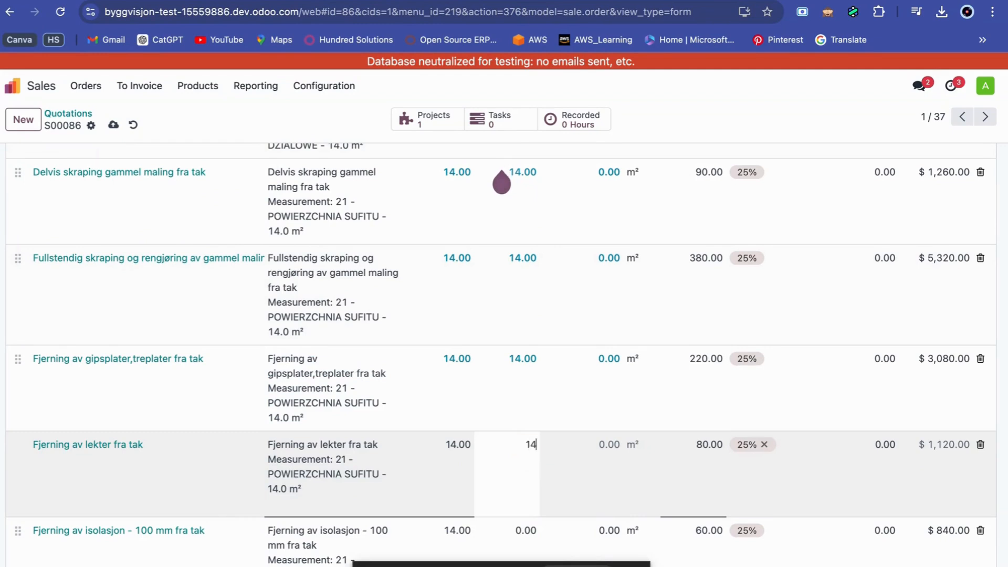
{"action": "scroll", "coordinate": [532, 465], "scroll_direction": "down", "scroll_amount": 2}
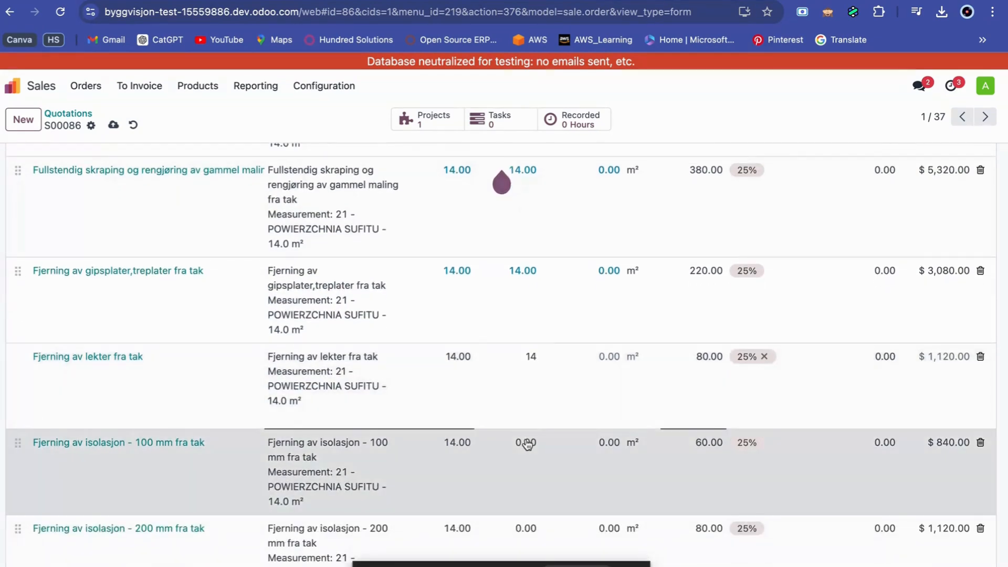
{"action": "left_click", "coordinate": [527, 442]}
{"action": "type", "text": "14"}
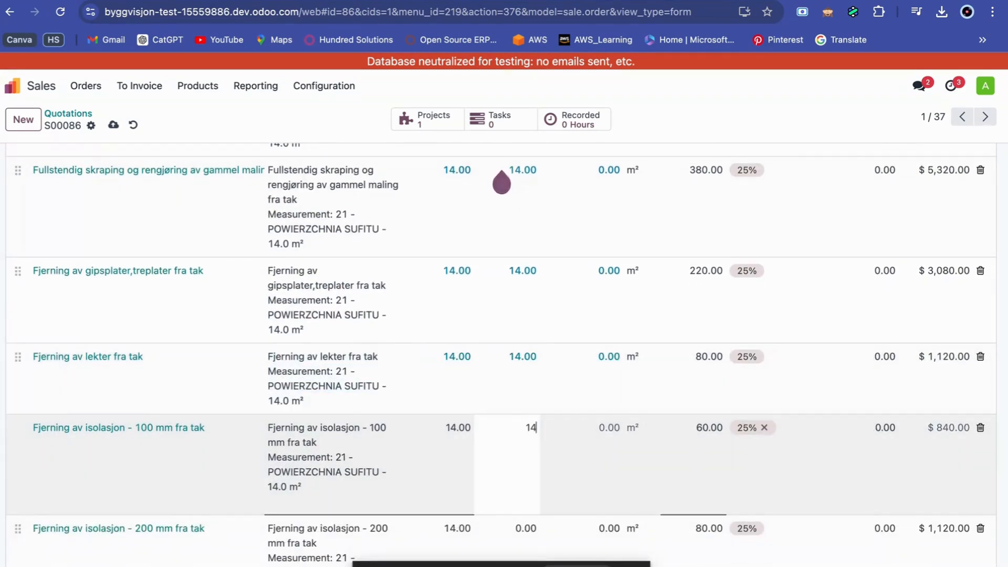
{"action": "scroll", "coordinate": [527, 442], "scroll_direction": "down", "scroll_amount": 1}
{"action": "key", "text": "shift+Left"}
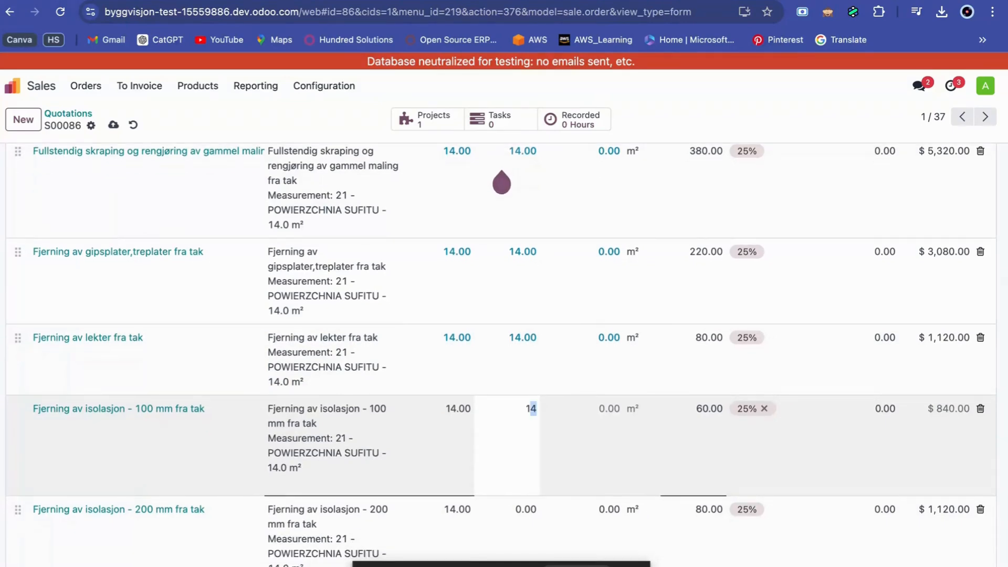
Set the delivered quantity to 14 for "Fjerning av isolasjon - 200 mm fra tak" and "Fjerning av fliser fra gulv".
{"action": "scroll", "coordinate": [527, 444], "scroll_direction": "down", "scroll_amount": 3}
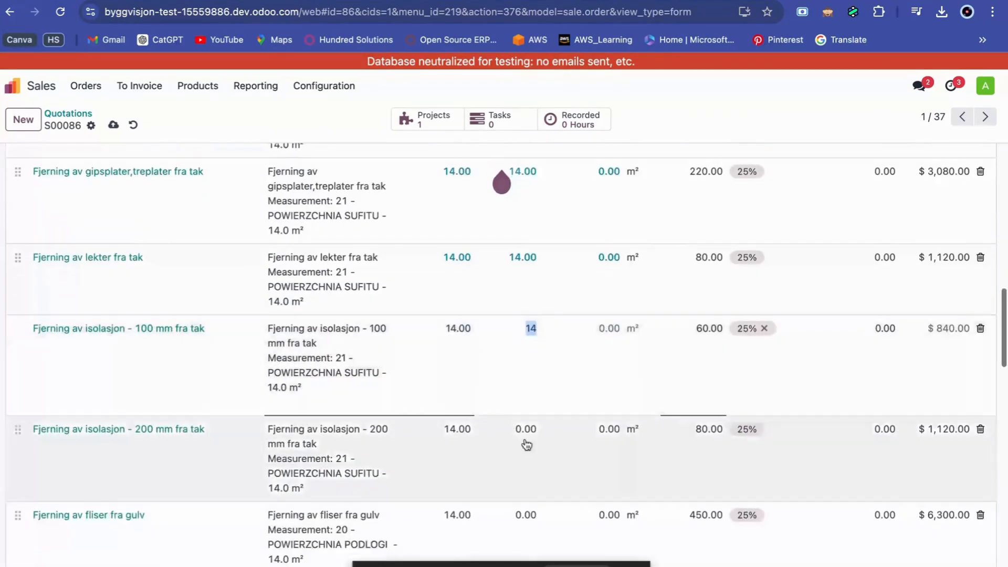
{"action": "left_click", "coordinate": [526, 431]}
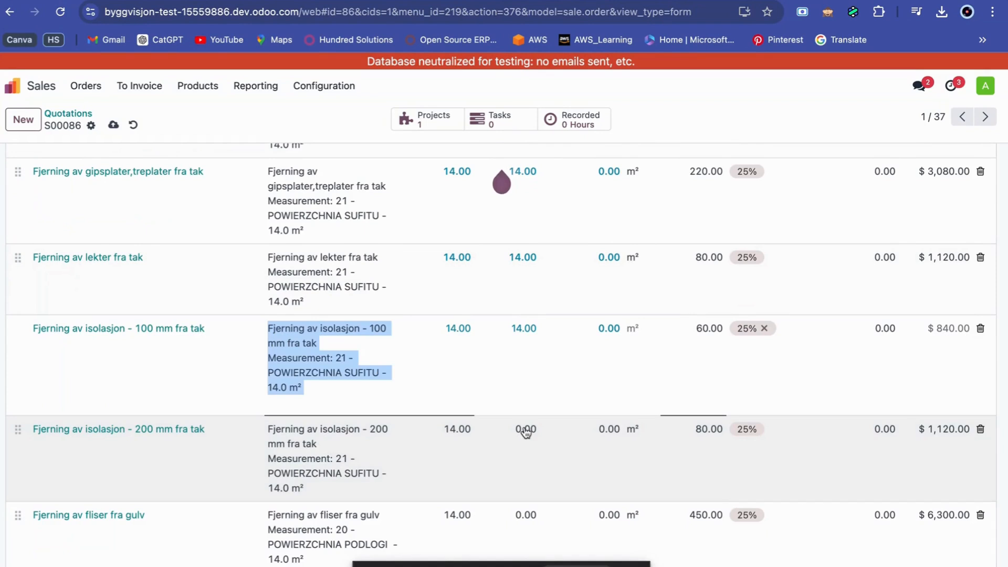
{"action": "left_click", "coordinate": [525, 431]}
{"action": "type", "text": "14"}
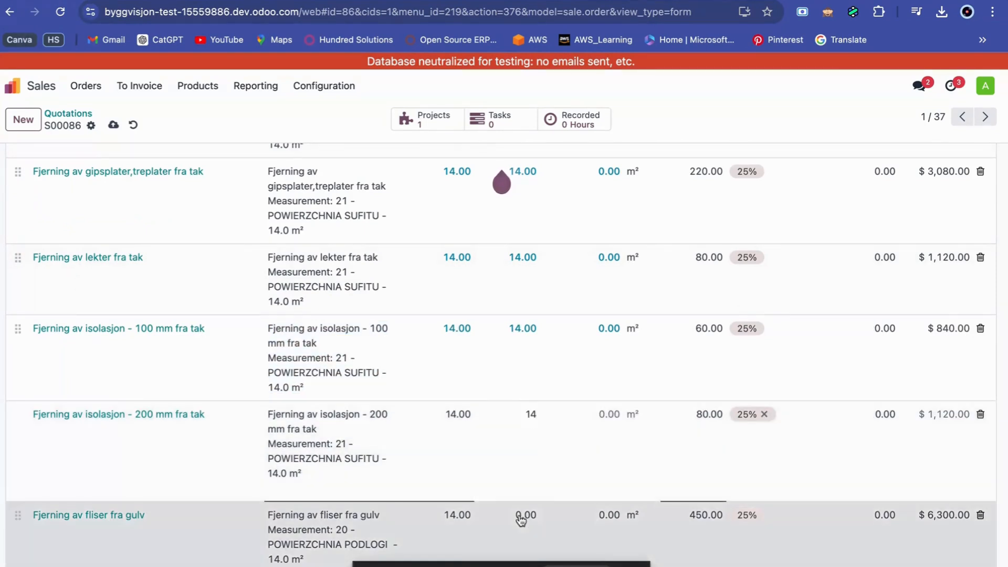
{"action": "left_click", "coordinate": [523, 513]}
{"action": "type", "text": "14"}
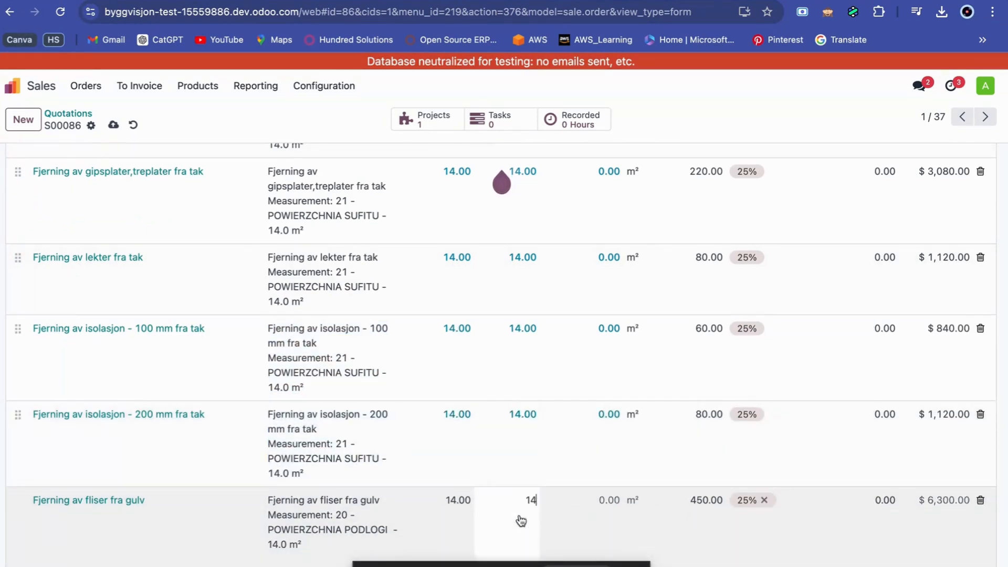
Set the delivered quantity to 14 for "Demontering av parkett,fotlister fra gulv" and "Fjerning av teppebelegg,linoleum,fotlister fra gulv".
{"action": "scroll", "coordinate": [521, 520], "scroll_direction": "down", "scroll_amount": 3}
{"action": "left_click", "coordinate": [522, 500]}
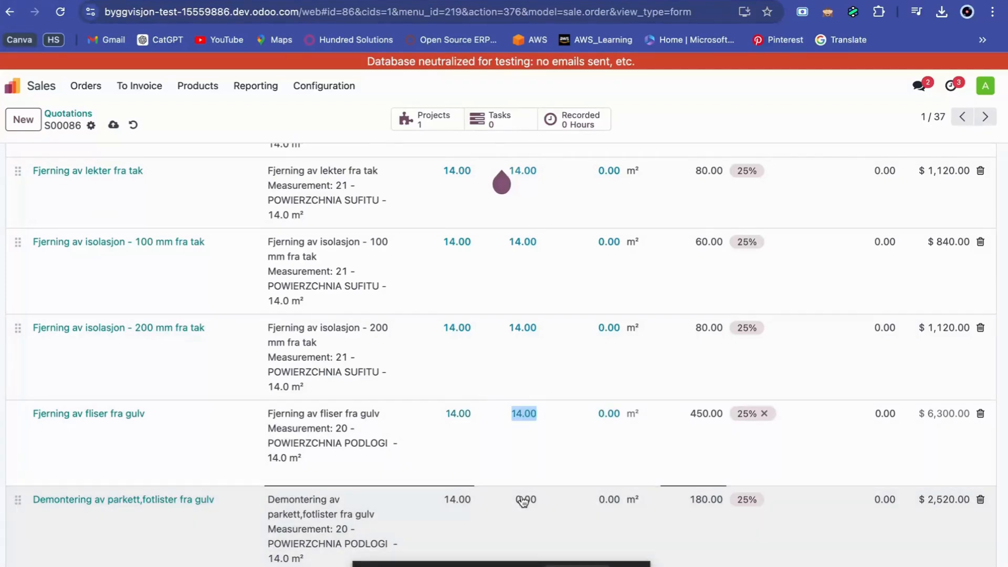
{"action": "type", "text": "14"}
{"action": "scroll", "coordinate": [522, 501], "scroll_direction": "down", "scroll_amount": 4}
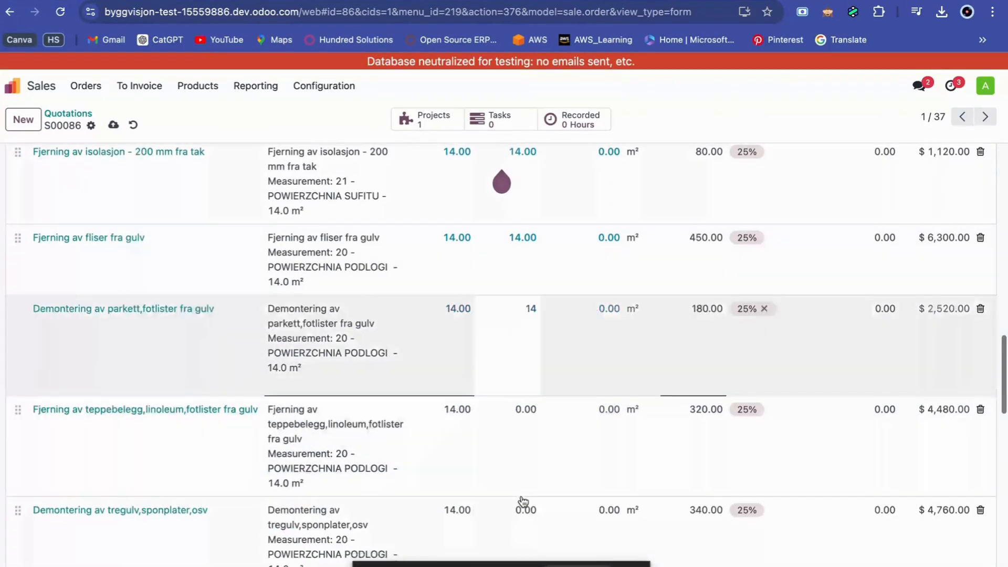
{"action": "left_click", "coordinate": [524, 378]}
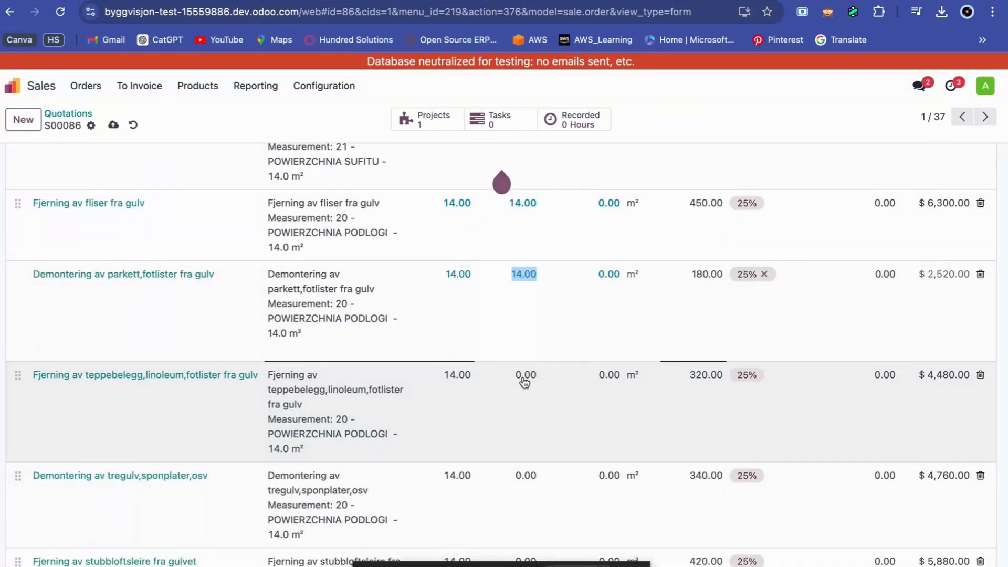
{"action": "type", "text": "14"}
Set the delivered quantity to 14 for "Demontering av tregulv,sponplater,osv" and "Fjerning av stubbloftsleire fra gulvet".
{"action": "scroll", "coordinate": [524, 382], "scroll_direction": "down", "scroll_amount": 4}
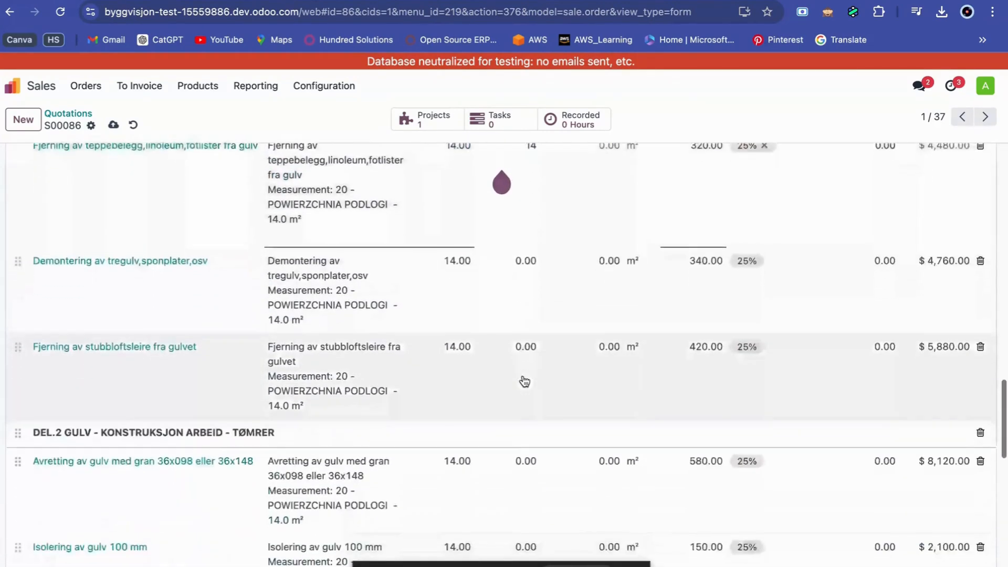
{"action": "left_click", "coordinate": [529, 246]}
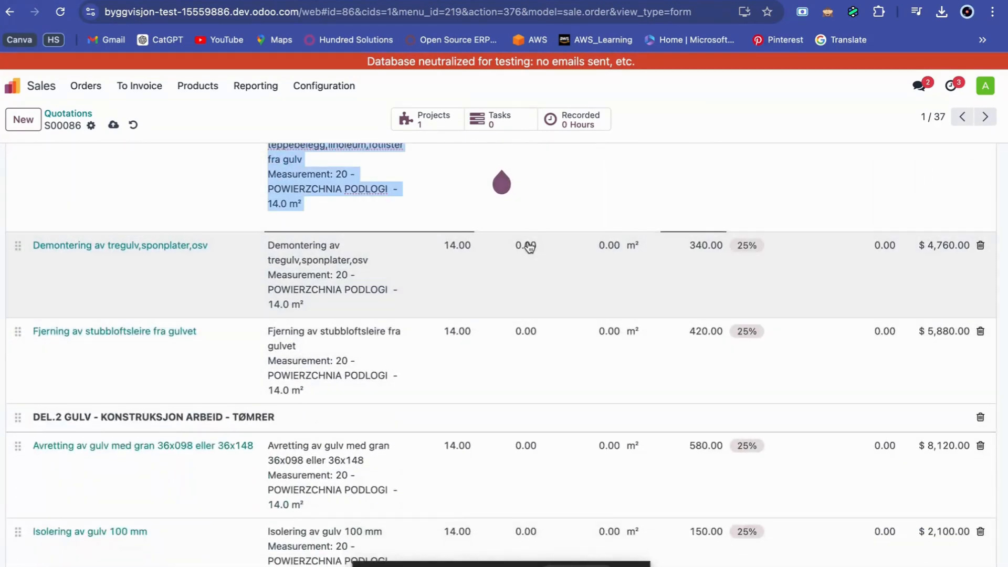
{"action": "type", "text": "14"}
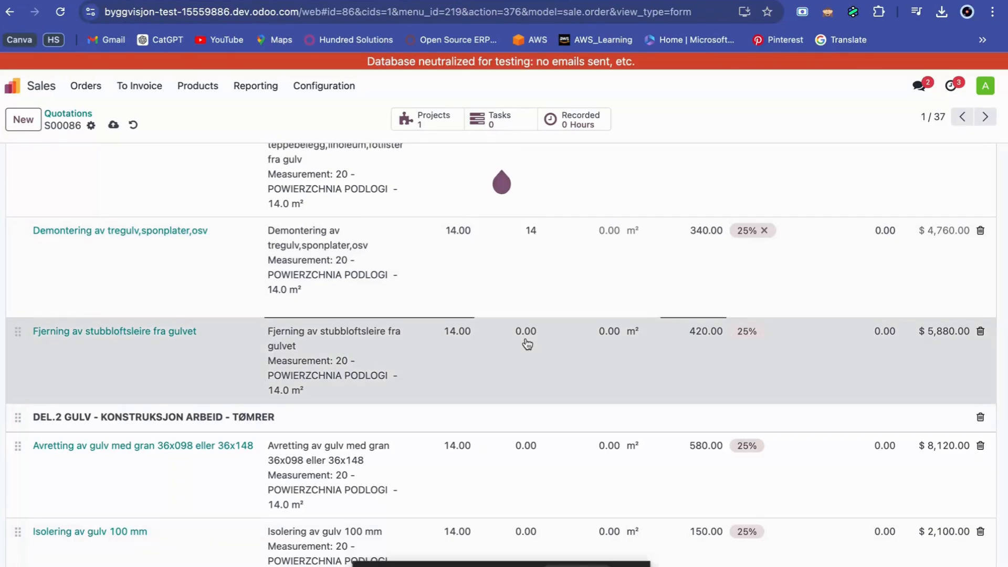
{"action": "left_click", "coordinate": [527, 345]}
{"action": "type", "text": "14"}
Create a draft invoice from the sales order using the Regular invoice option.
{"action": "scroll", "coordinate": [526, 344], "scroll_direction": "up", "scroll_amount": 15}
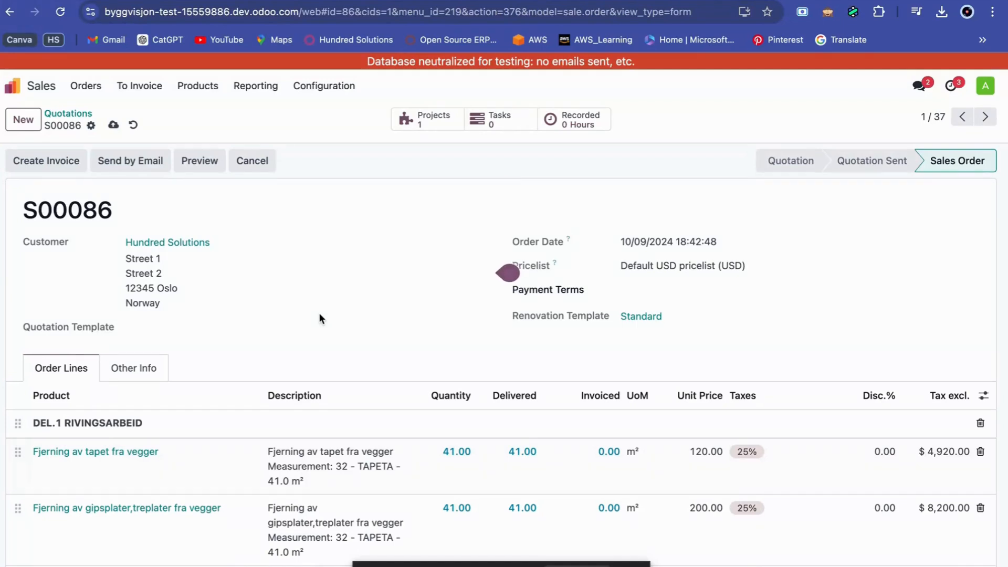
{"action": "left_click", "coordinate": [44, 164]}
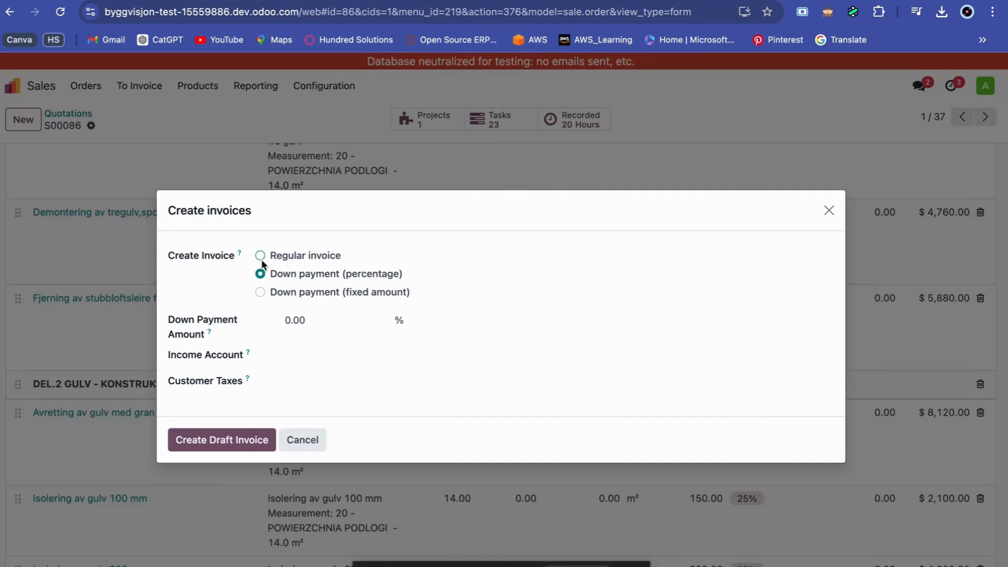
{"action": "left_click", "coordinate": [261, 257]}
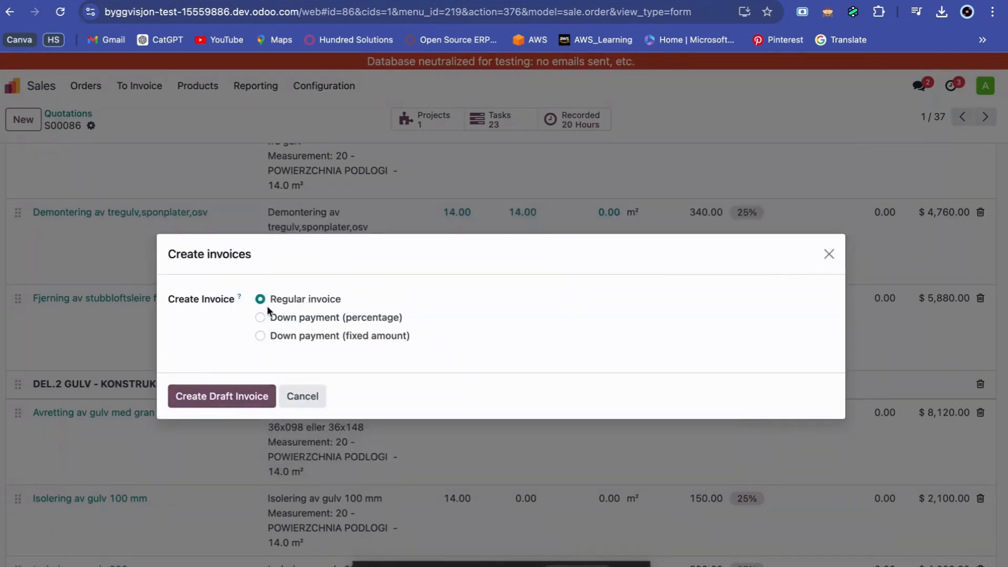
{"action": "left_click", "coordinate": [239, 398]}
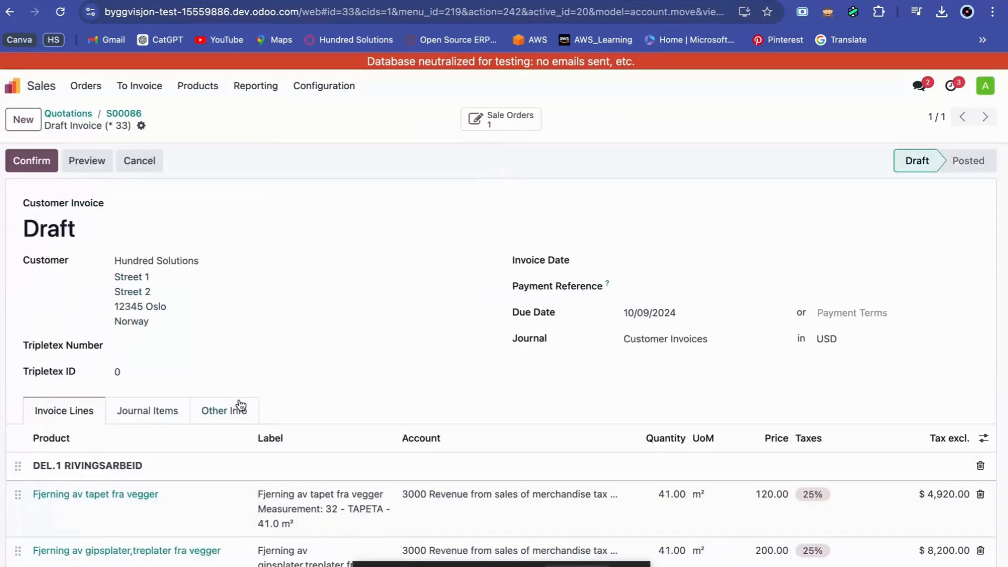
Review the draft invoice's DEL.1 RIVINGSARBEID lines, quantities and total amounts.
{"action": "scroll", "coordinate": [241, 406], "scroll_direction": "down", "scroll_amount": 20}
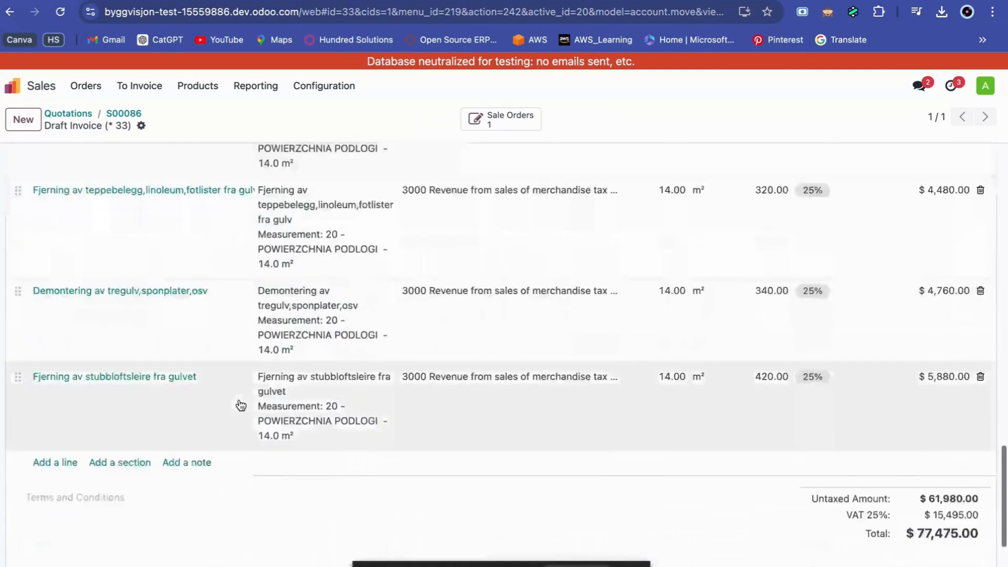
{"action": "scroll", "coordinate": [241, 405], "scroll_direction": "down", "scroll_amount": 5}
{"action": "scroll", "coordinate": [240, 406], "scroll_direction": "up", "scroll_amount": 20}
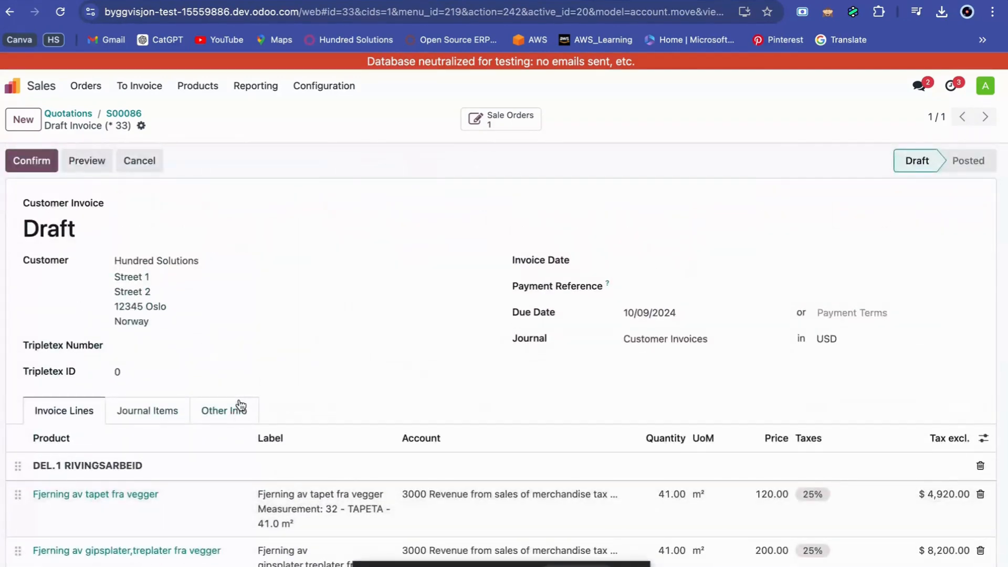
{"action": "scroll", "coordinate": [240, 405], "scroll_direction": "down", "scroll_amount": 15}
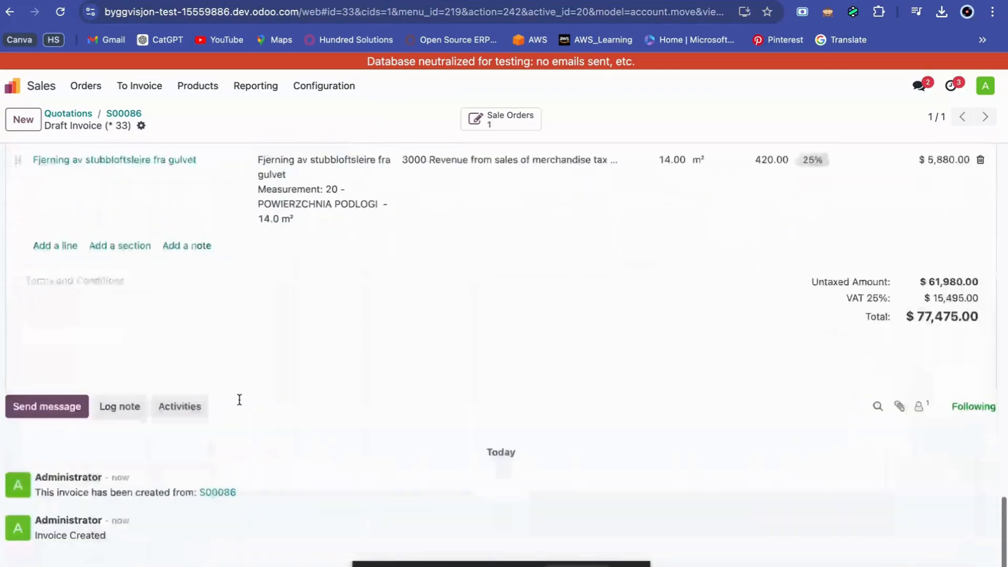
{"action": "scroll", "coordinate": [241, 405], "scroll_direction": "up", "scroll_amount": 6}
{"action": "scroll", "coordinate": [241, 406], "scroll_direction": "up", "scroll_amount": 15}
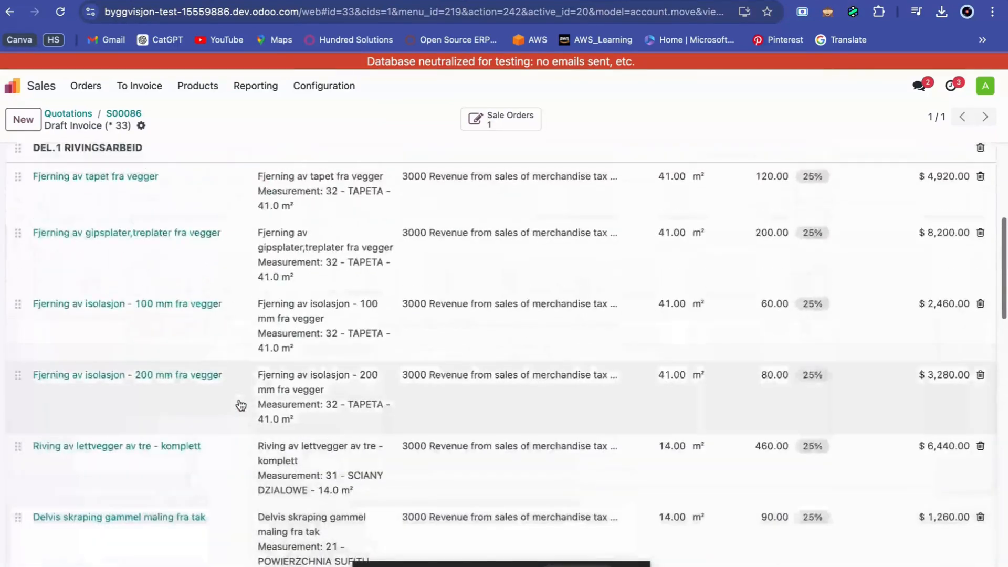
{"action": "scroll", "coordinate": [241, 406], "scroll_direction": "up", "scroll_amount": 2}
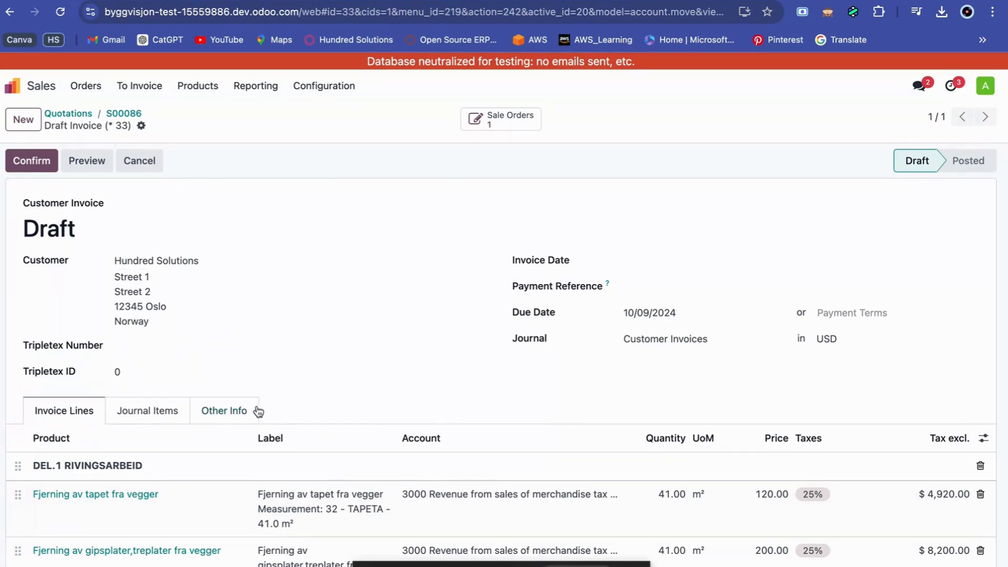
Set the invoice date to 10/09/2024 and the currency to NOK, and confirm the invoice.
{"action": "left_click", "coordinate": [643, 267]}
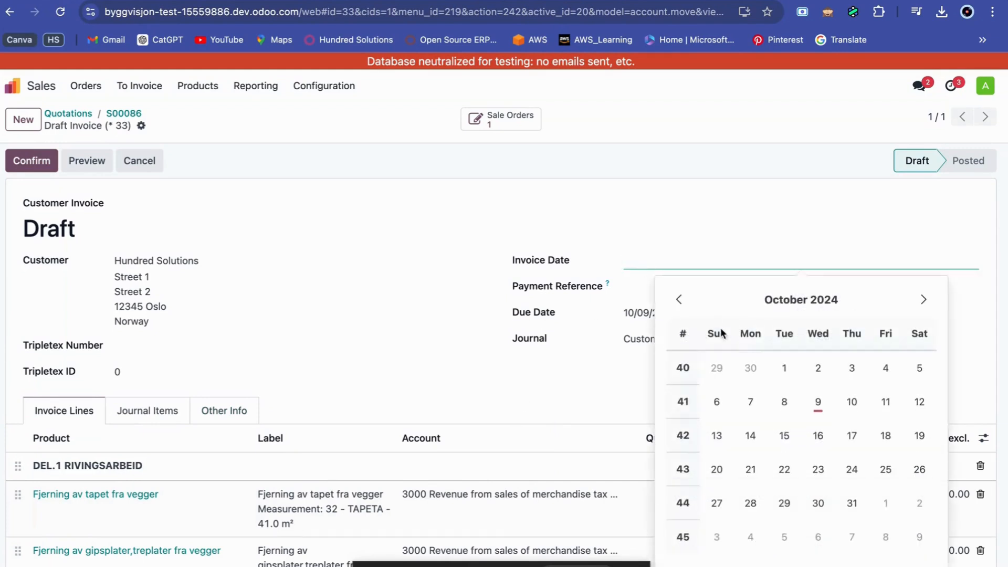
{"action": "left_click", "coordinate": [820, 409]}
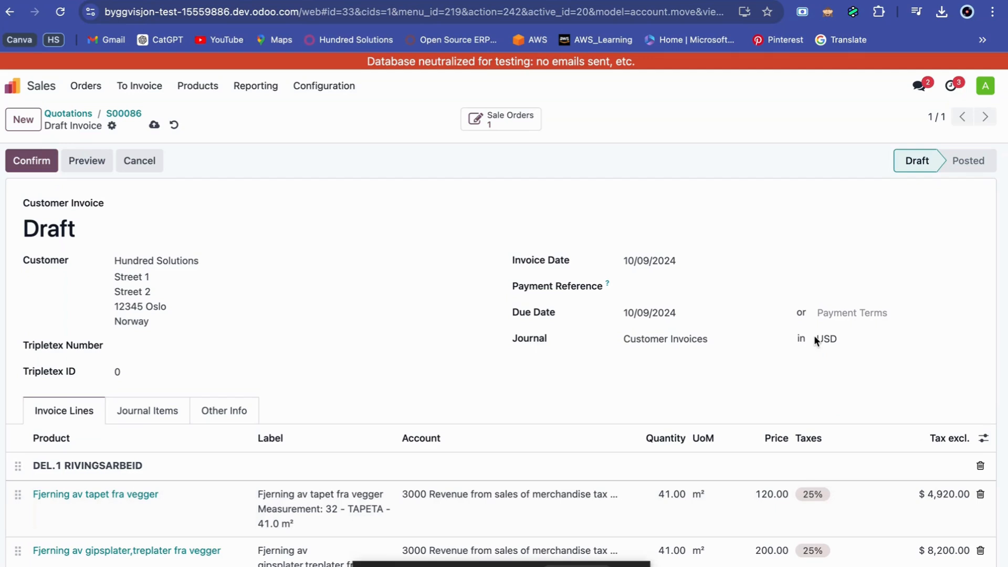
{"action": "left_click", "coordinate": [838, 338]}
{"action": "left_click", "coordinate": [843, 362]}
{"action": "left_click", "coordinate": [32, 163]}
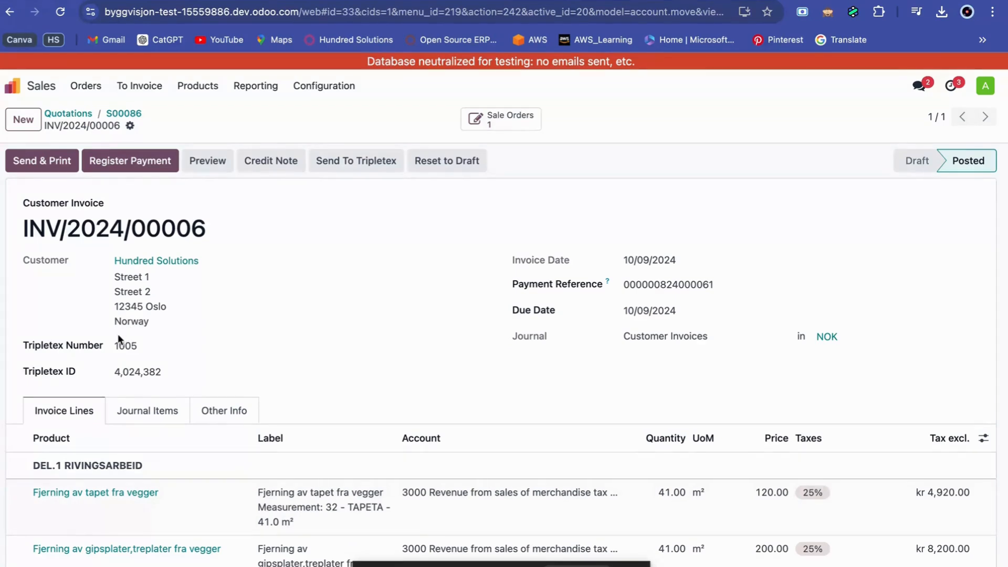
Switch to Tripletex and open the invoice matching the Odoo invoice's Tripletex Number from the invoice overview.
{"action": "left_click_drag", "start_coordinate": [141, 346], "coordinate": [116, 347]}
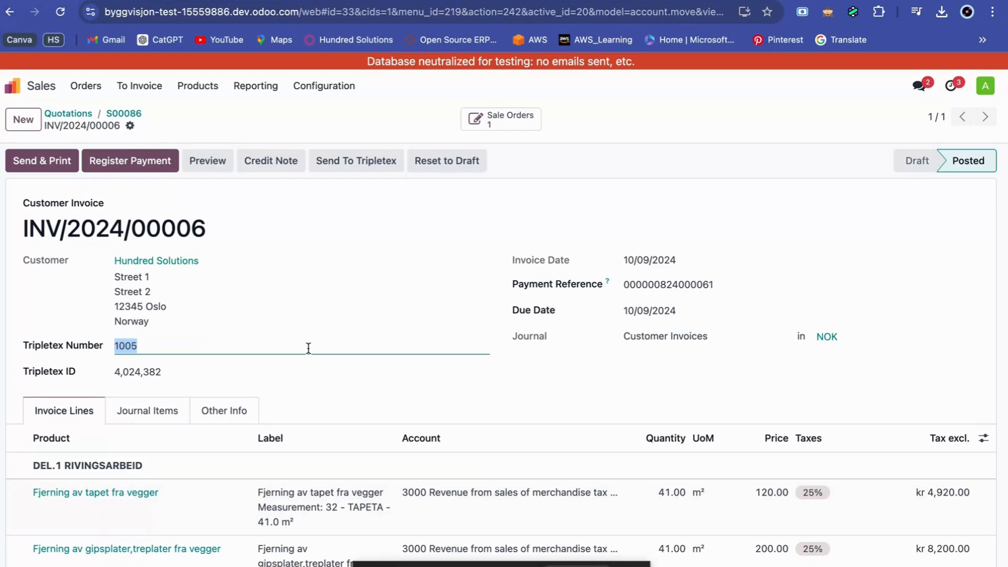
{"action": "key", "text": "ctrl+Right"}
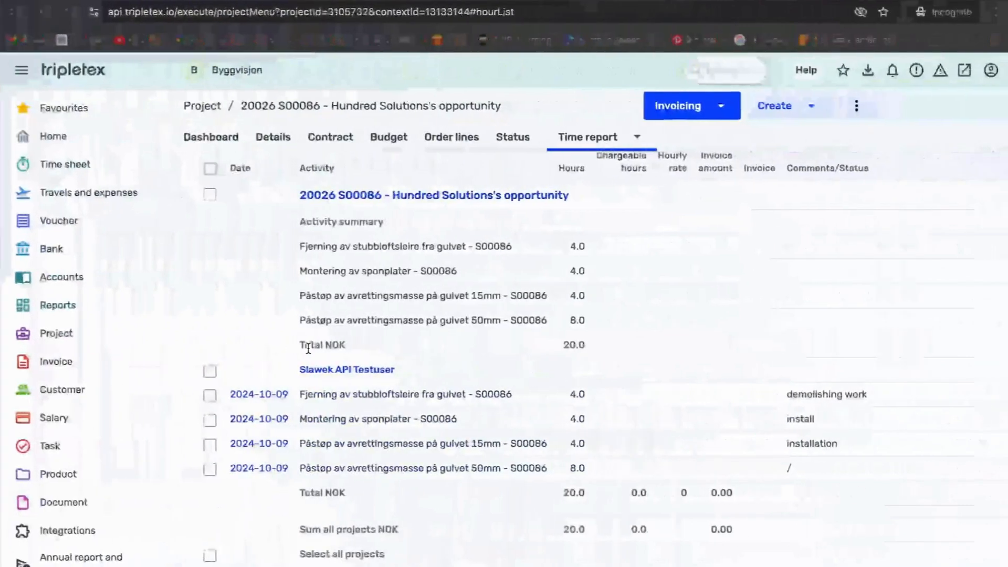
{"action": "left_click", "coordinate": [67, 362]}
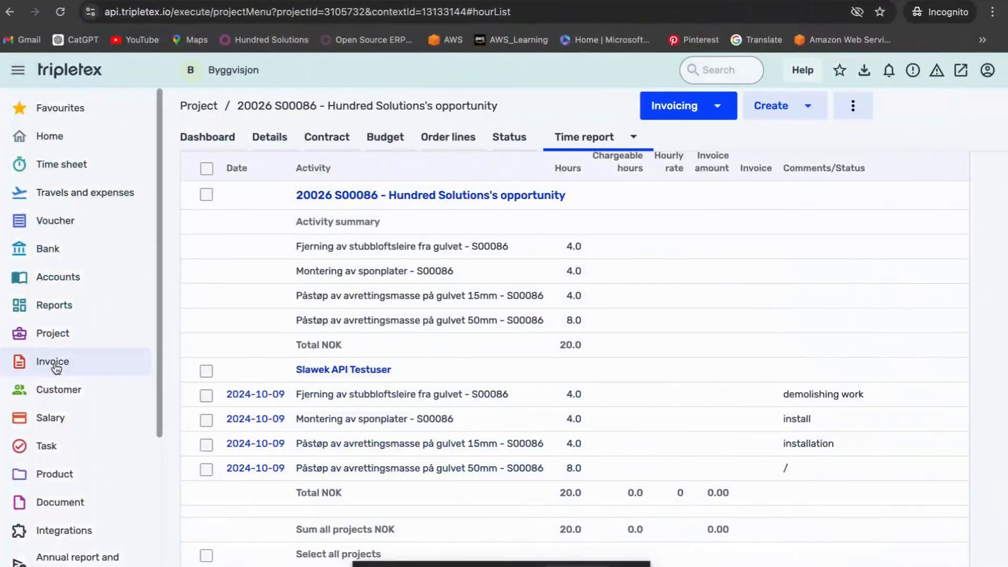
{"action": "left_click", "coordinate": [70, 455]}
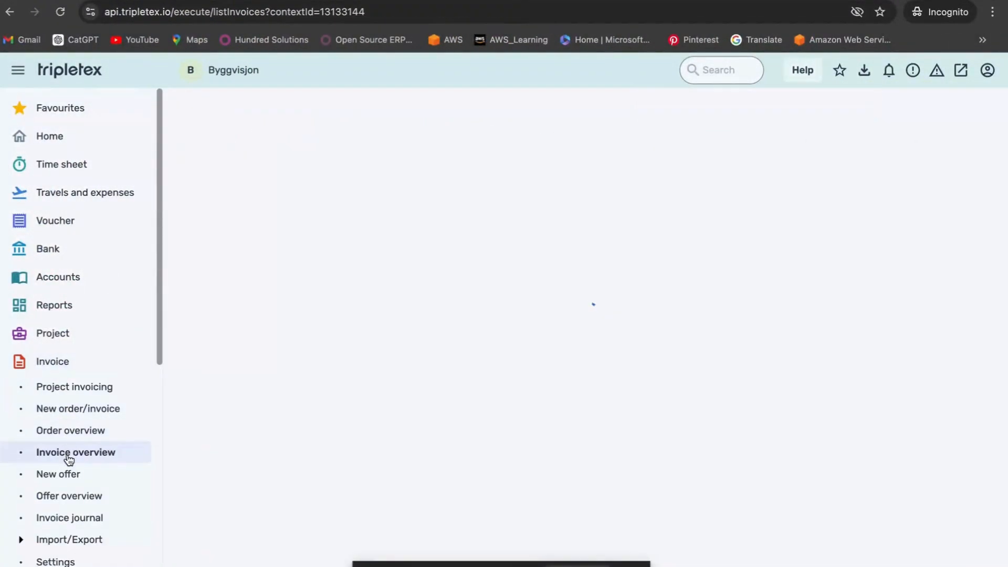
{"action": "key", "text": "ctrl+Left"}
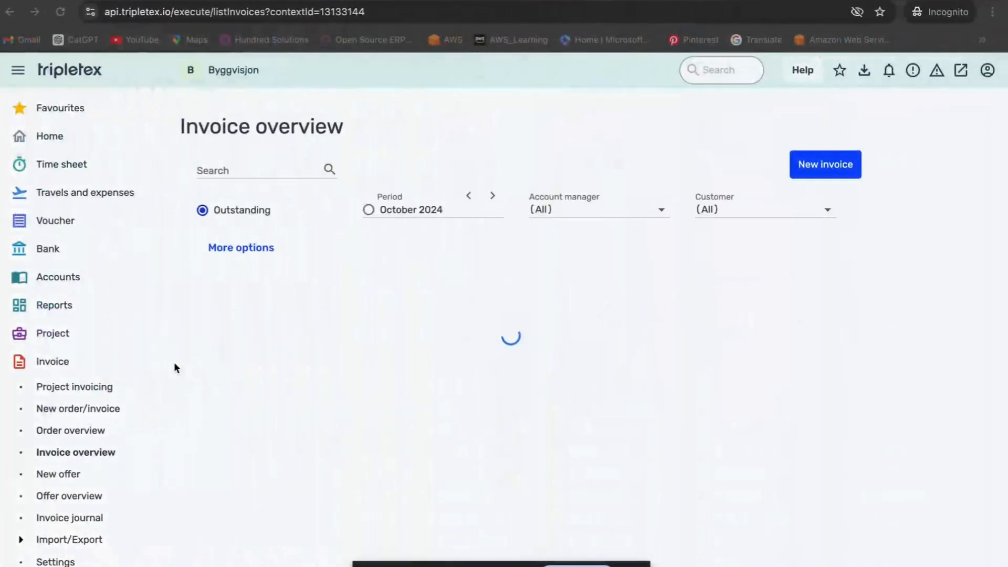
{"action": "left_click", "coordinate": [244, 168]}
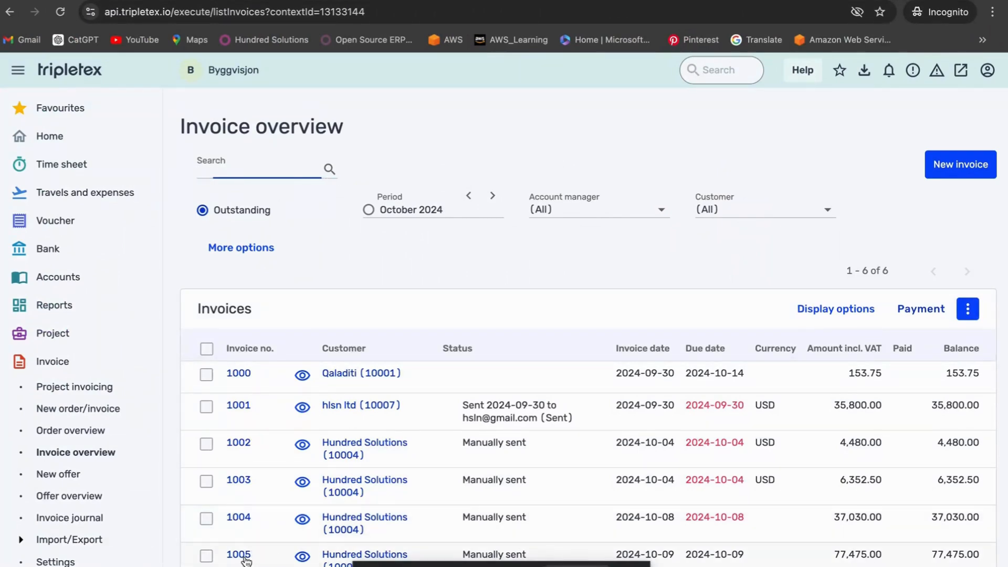
{"action": "left_click", "coordinate": [239, 556]}
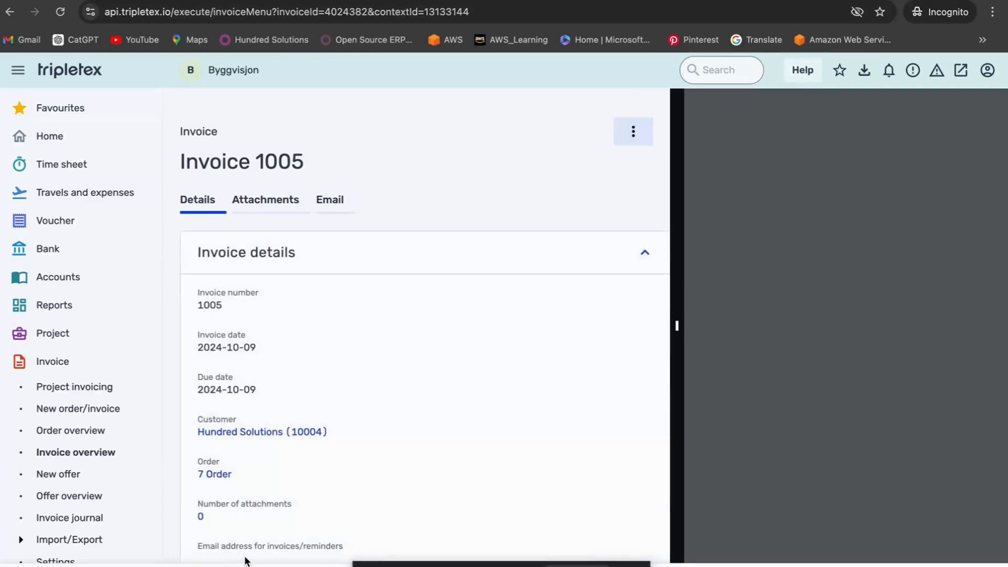
Open the voucher from the Tripletex invoice's history and compare its total with the total of the Odoo invoice.
{"action": "scroll", "coordinate": [264, 483], "scroll_direction": "down", "scroll_amount": 10}
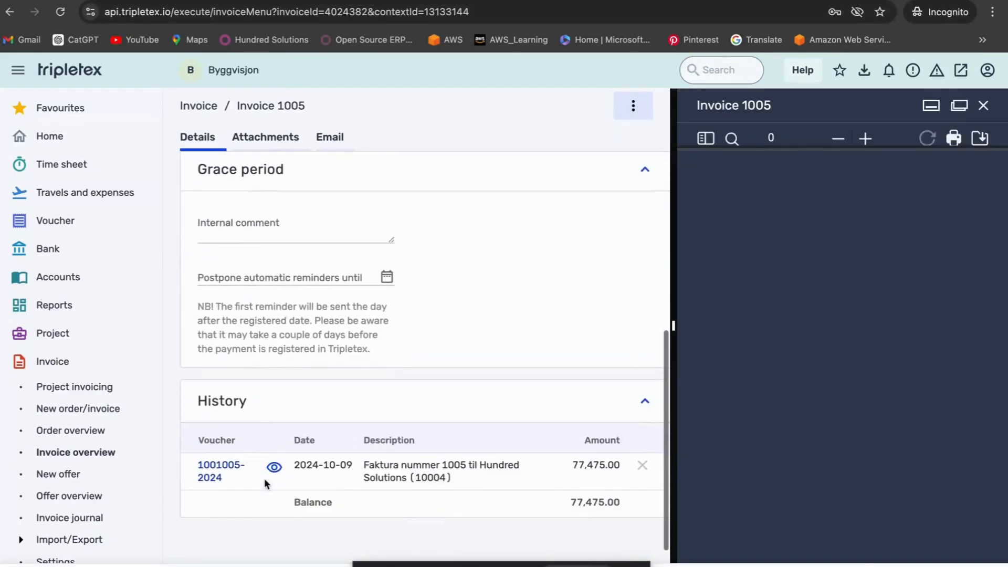
{"action": "left_click", "coordinate": [219, 470]}
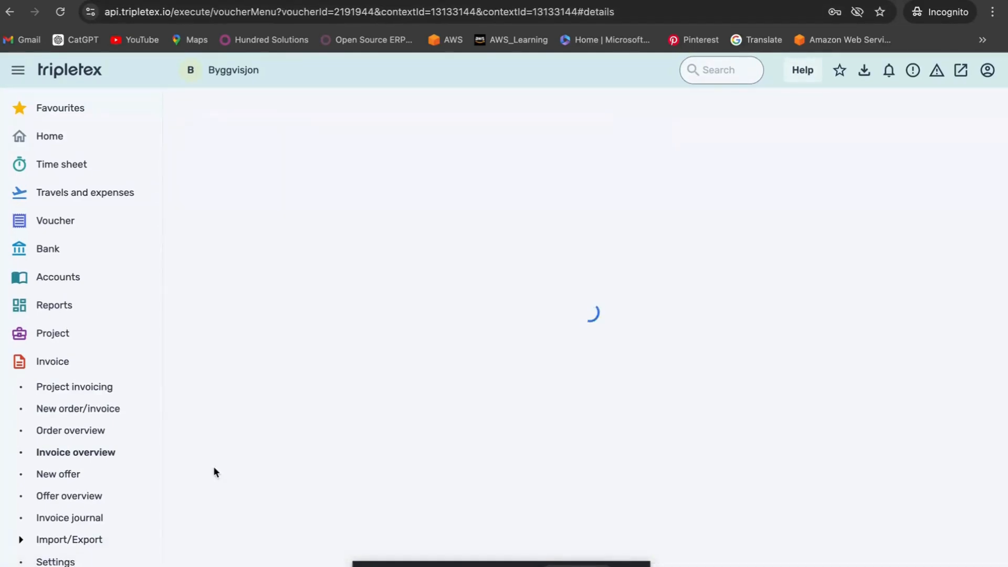
{"action": "key", "text": "ctrl+Left"}
{"action": "scroll", "coordinate": [214, 468], "scroll_direction": "down", "scroll_amount": 15}
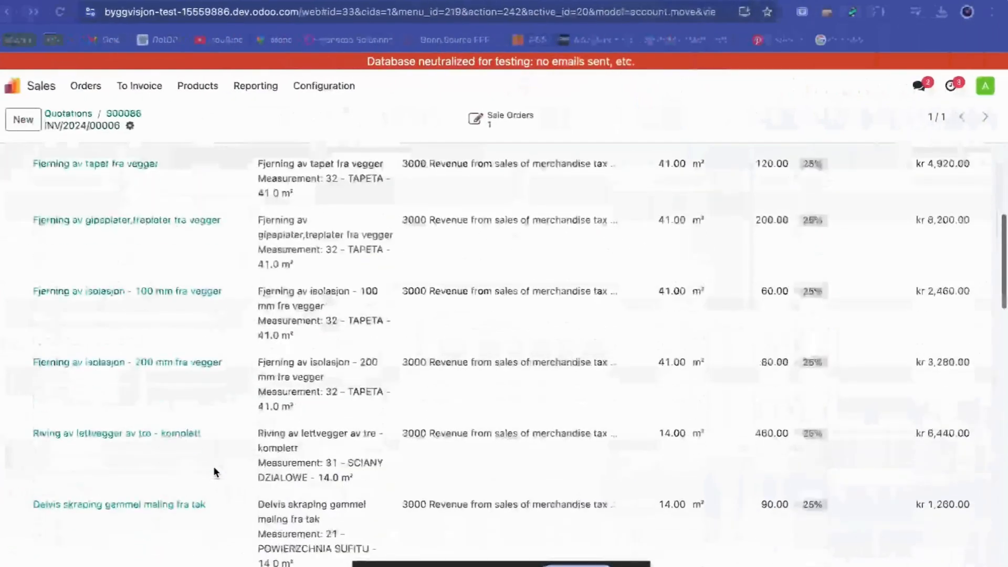
{"action": "scroll", "coordinate": [213, 466], "scroll_direction": "down", "scroll_amount": 10}
{"action": "scroll", "coordinate": [213, 466], "scroll_direction": "up", "scroll_amount": 3}
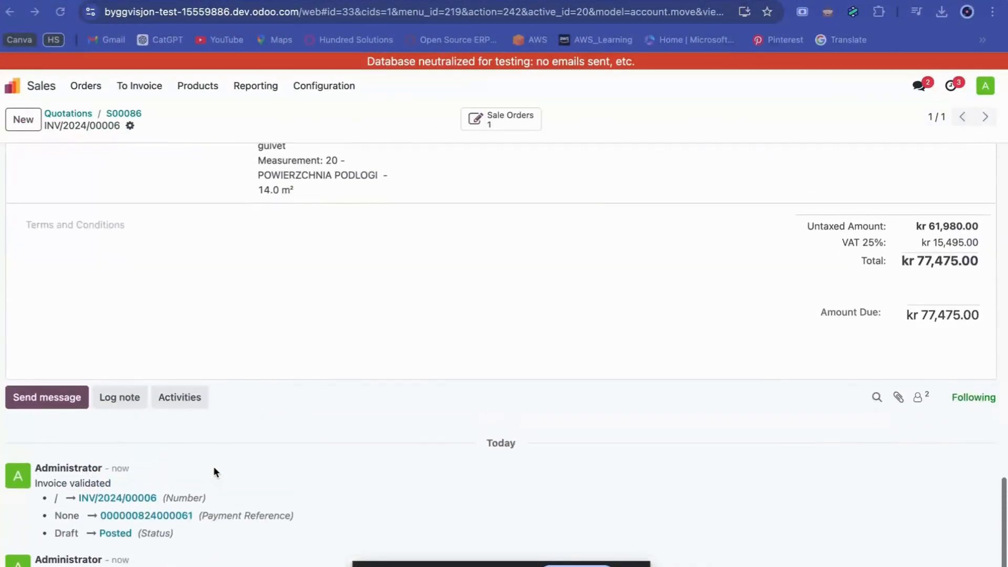
{"action": "key", "text": "ctrl+Right"}
{"action": "scroll", "coordinate": [809, 473], "scroll_direction": "down", "scroll_amount": 1}
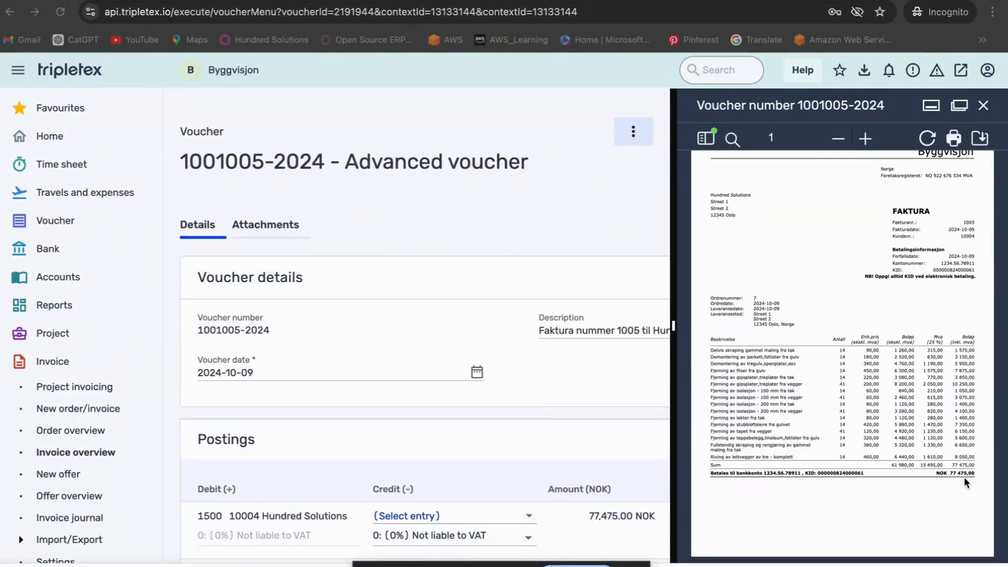
Compare the invoice lines in Odoo with the lines and postings of the Tripletex voucher.
{"action": "key", "text": "ctrl+Left"}
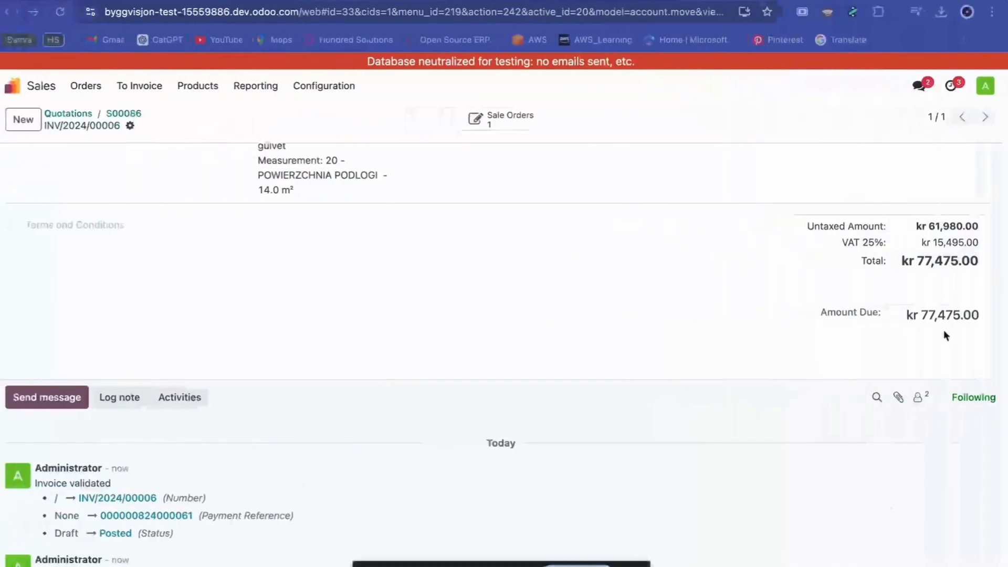
{"action": "scroll", "coordinate": [836, 369], "scroll_direction": "up", "scroll_amount": 10}
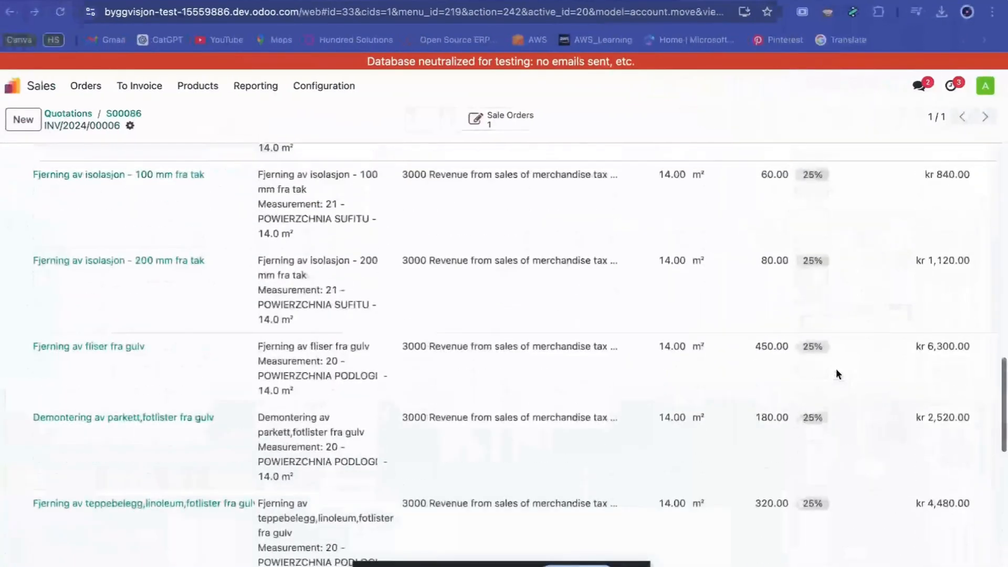
{"action": "scroll", "coordinate": [836, 374], "scroll_direction": "up", "scroll_amount": 10}
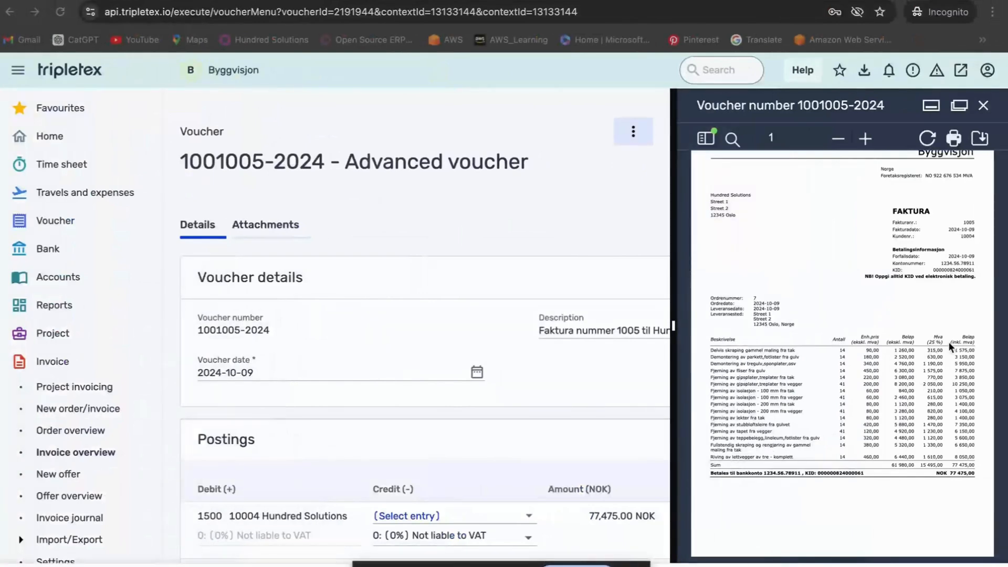
{"action": "scroll", "coordinate": [868, 442], "scroll_direction": "down", "scroll_amount": 1}
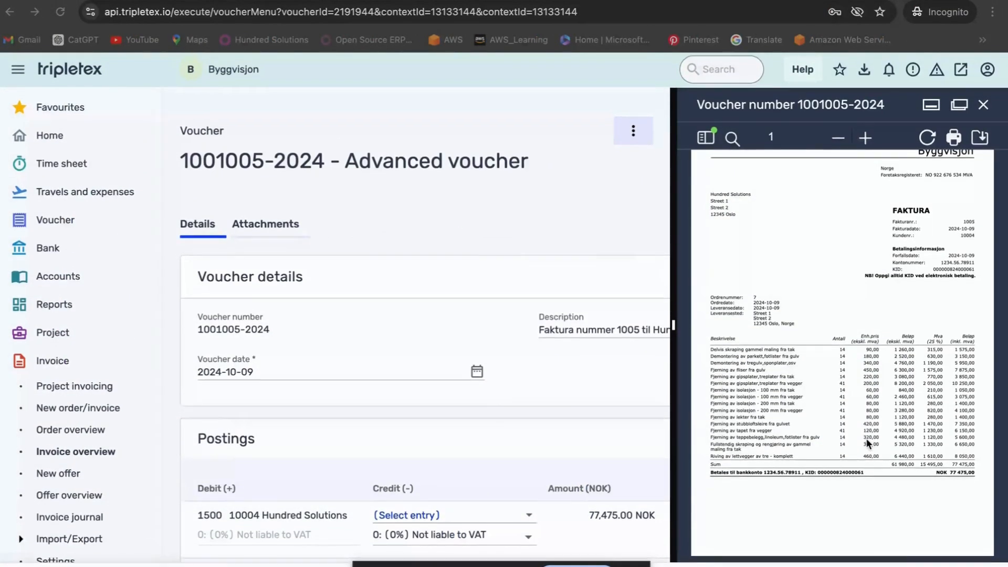
{"action": "scroll", "coordinate": [607, 462], "scroll_direction": "down", "scroll_amount": 3}
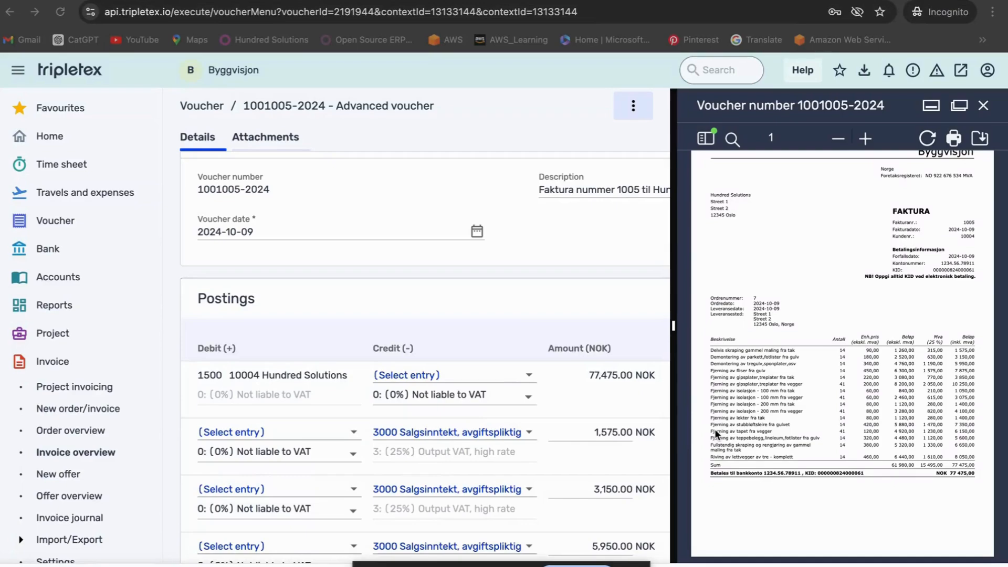
{"action": "key", "text": "ctrl+Left"}
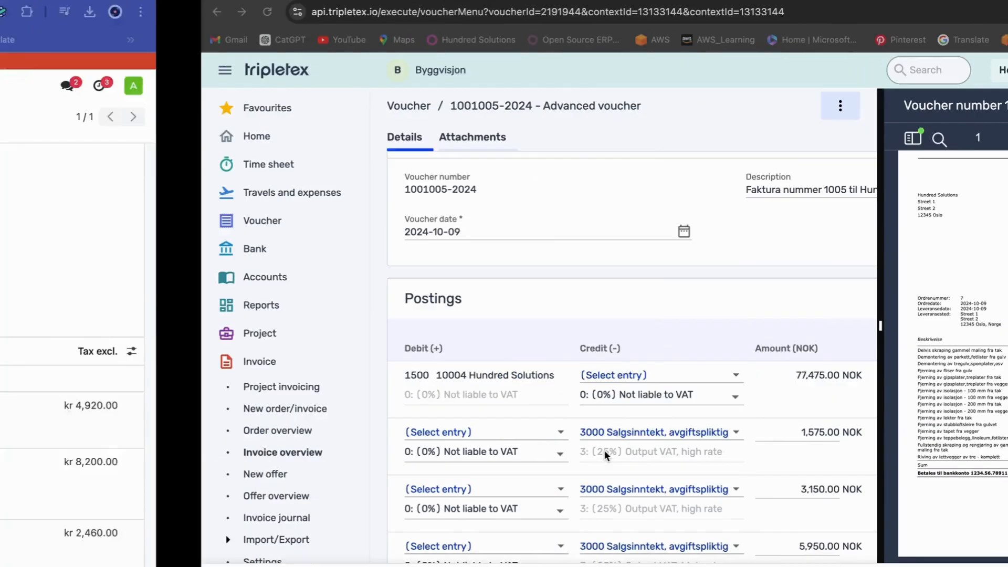
{"action": "scroll", "coordinate": [370, 303], "scroll_direction": "up", "scroll_amount": 1}
{"action": "scroll", "coordinate": [370, 303], "scroll_direction": "up", "scroll_amount": 1}
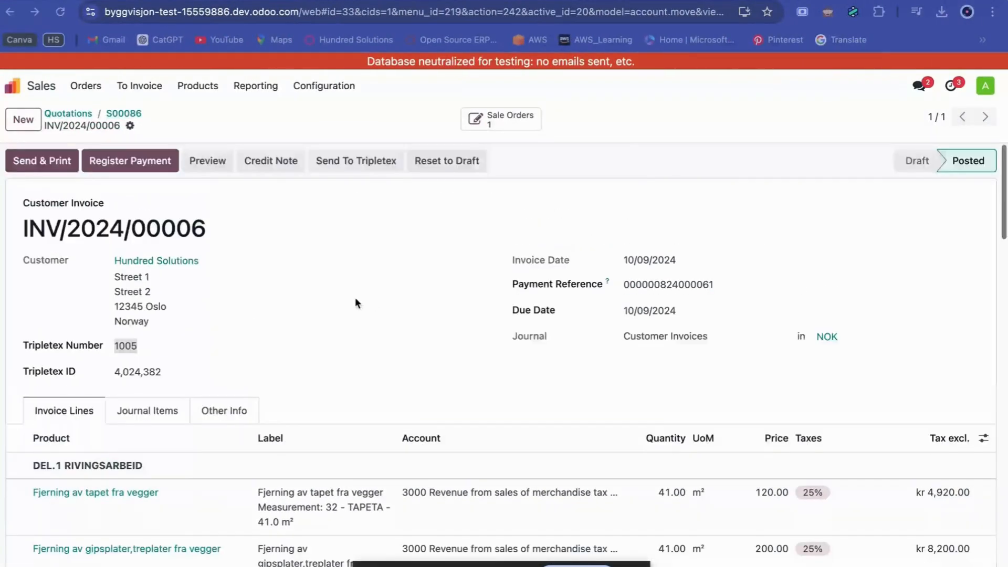
Return to the sales order in Odoo and set the delivered quantity to 14 for "Avretting av gulv med gran 36x098 eller 36x148".
{"action": "left_click", "coordinate": [134, 116]}
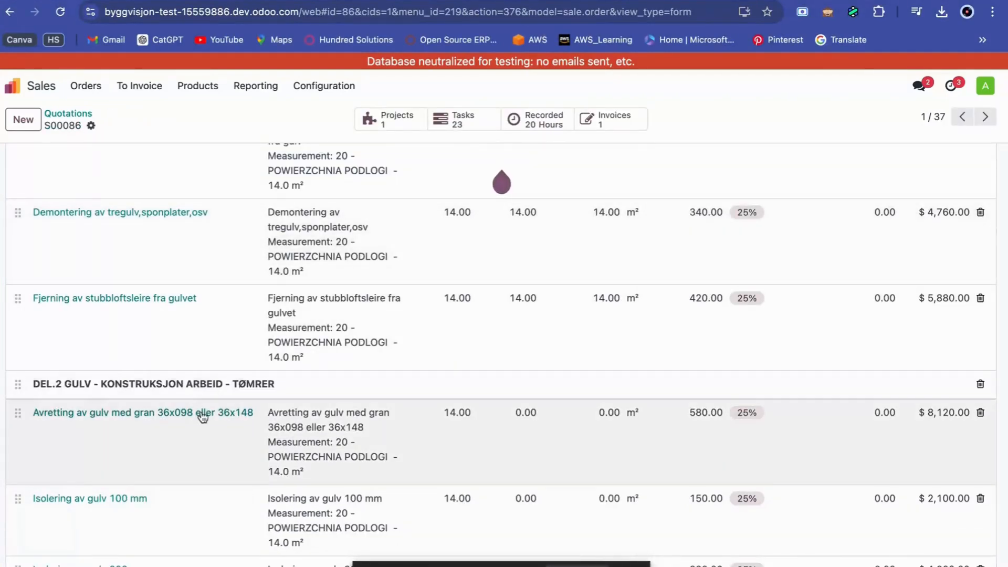
{"action": "scroll", "coordinate": [203, 418], "scroll_direction": "down", "scroll_amount": 3}
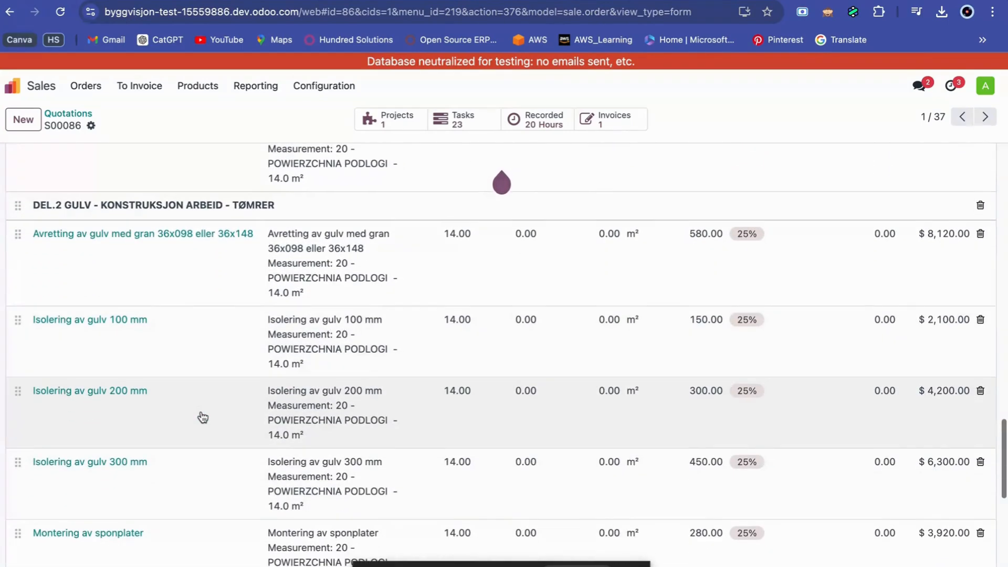
{"action": "left_click", "coordinate": [533, 235]}
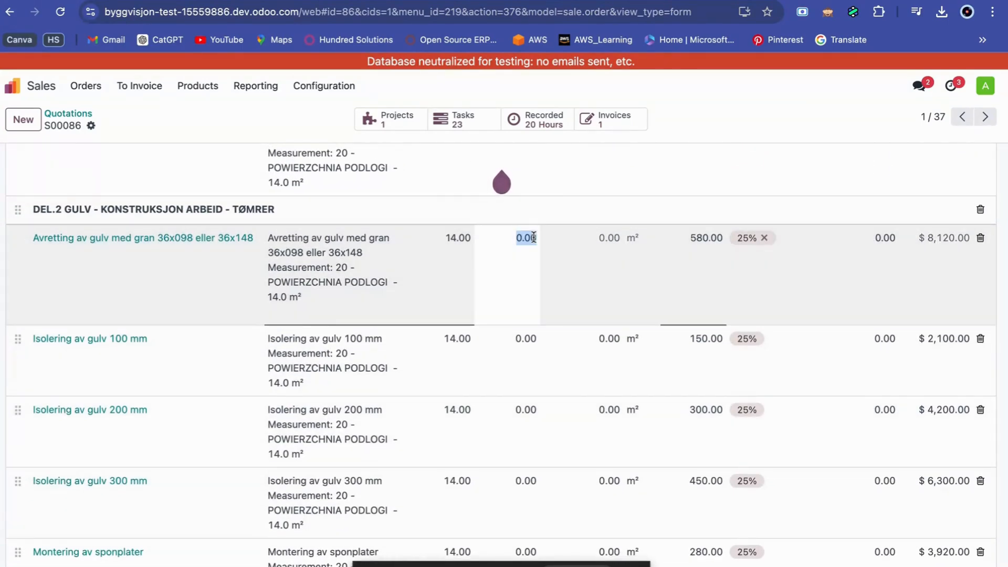
{"action": "type", "text": "14"}
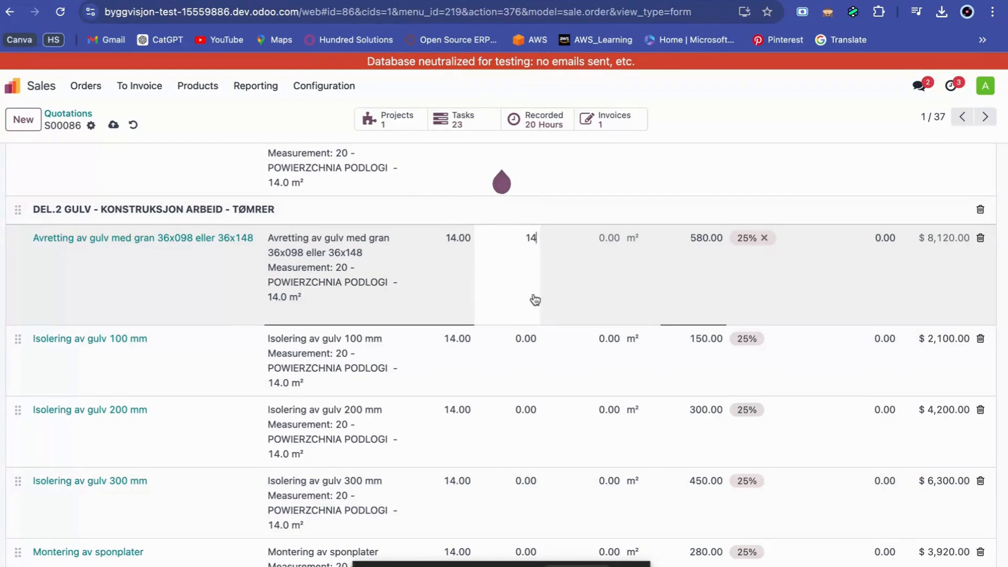
Set the delivered quantity to 14 for the "Isolering av gulv" lines of 100 mm, 200 mm and 300 mm.
{"action": "left_click", "coordinate": [530, 347]}
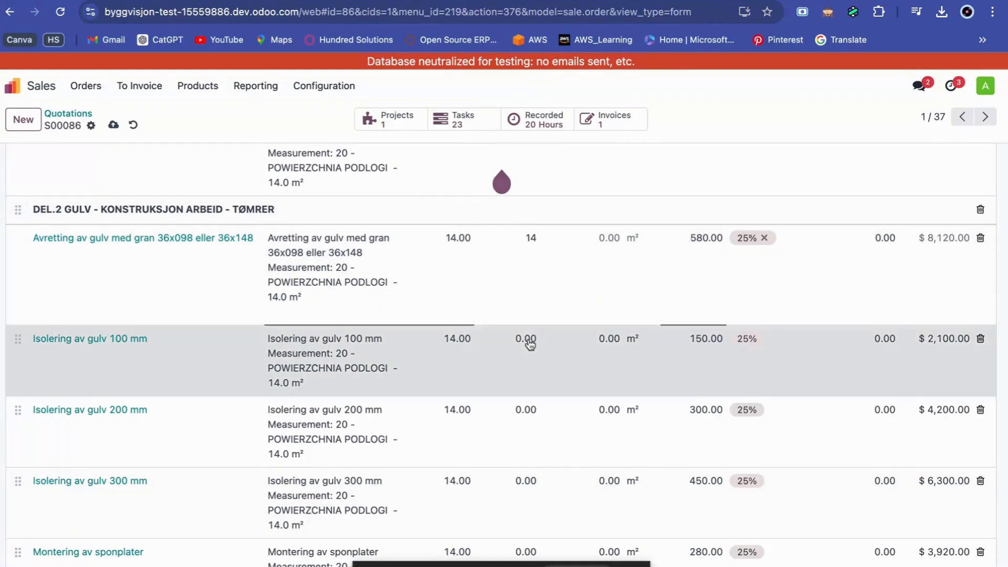
{"action": "type", "text": "14"}
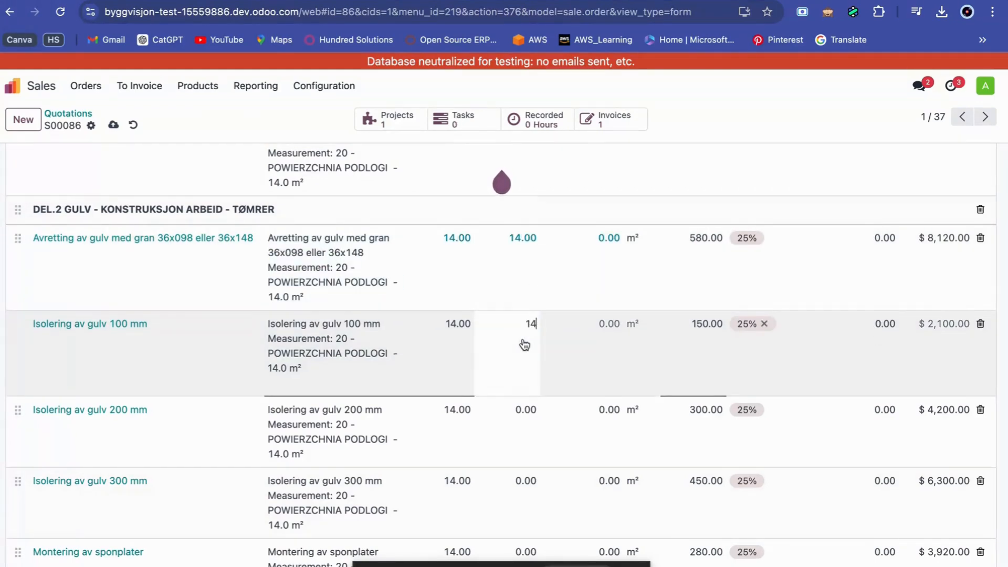
{"action": "left_click", "coordinate": [525, 410]}
{"action": "type", "text": "14"}
{"action": "left_click", "coordinate": [525, 483]}
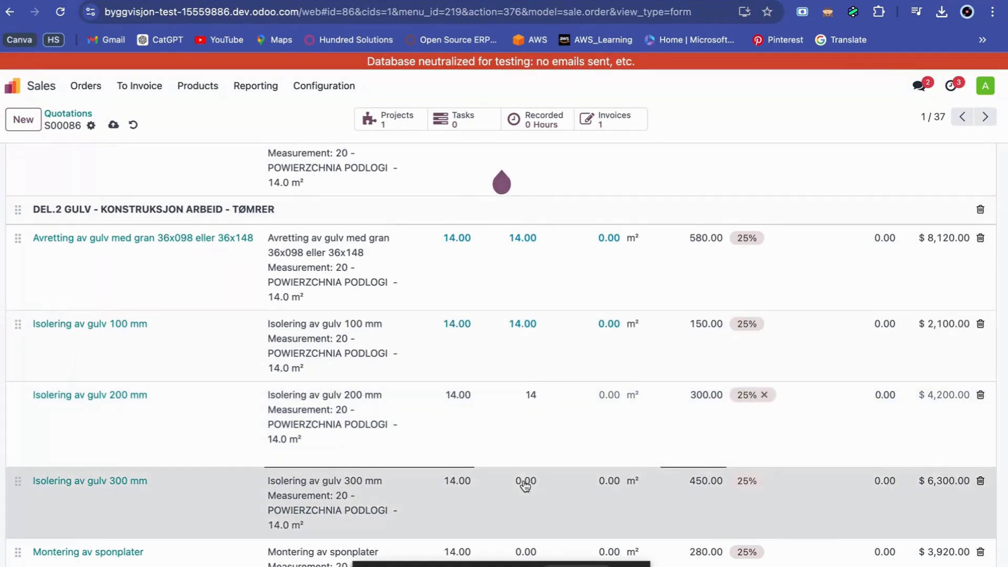
{"action": "type", "text": "14"}
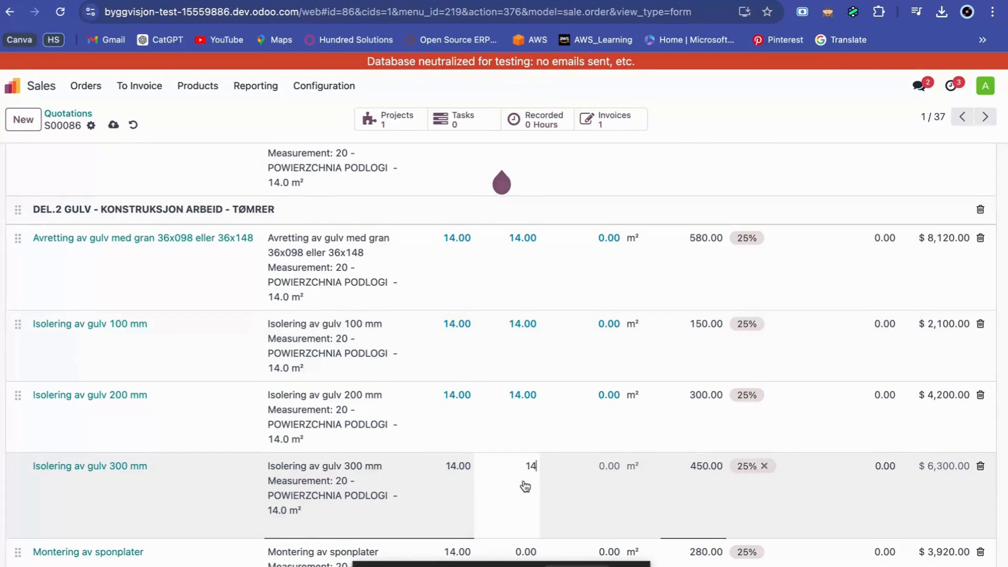
Set the delivered quantity to 14 for "Montering av sponplater" and the 15mm and 50mm "Påstøp av avrettingsmasse på gulvet" lines.
{"action": "scroll", "coordinate": [525, 487], "scroll_direction": "down", "scroll_amount": 2}
{"action": "left_click", "coordinate": [528, 472]}
{"action": "type", "text": "14"}
{"action": "scroll", "coordinate": [528, 473], "scroll_direction": "down", "scroll_amount": 1}
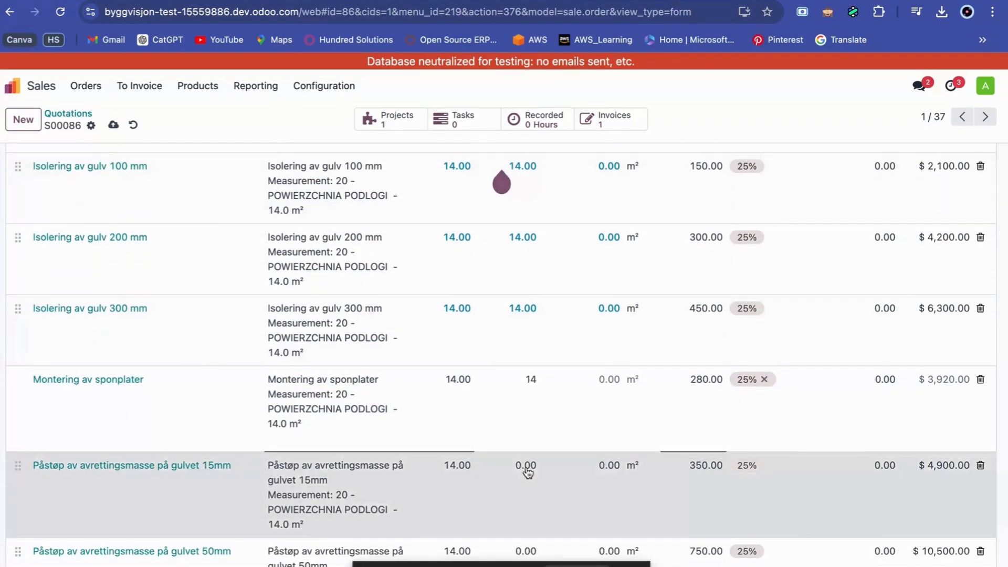
{"action": "left_click", "coordinate": [526, 471]}
{"action": "type", "text": "14"}
{"action": "scroll", "coordinate": [527, 472], "scroll_direction": "down", "scroll_amount": 1}
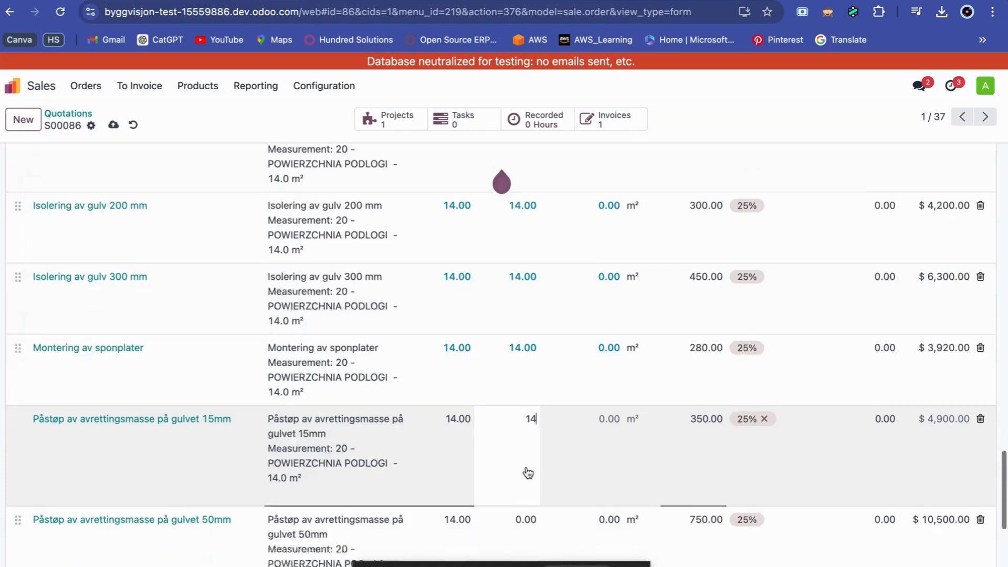
{"action": "left_click", "coordinate": [527, 480]}
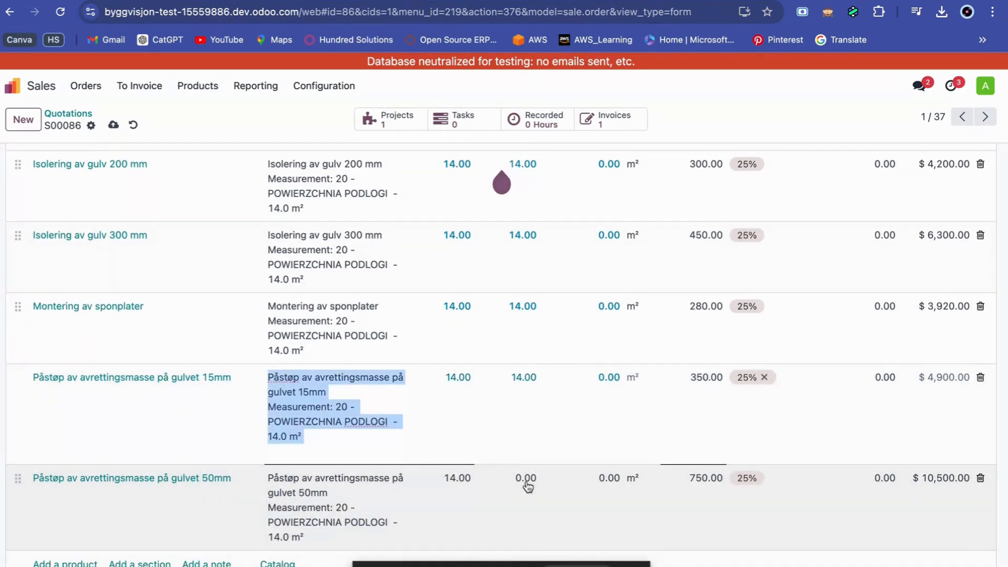
{"action": "type", "text": "14"}
{"action": "scroll", "coordinate": [528, 487], "scroll_direction": "down", "scroll_amount": 2}
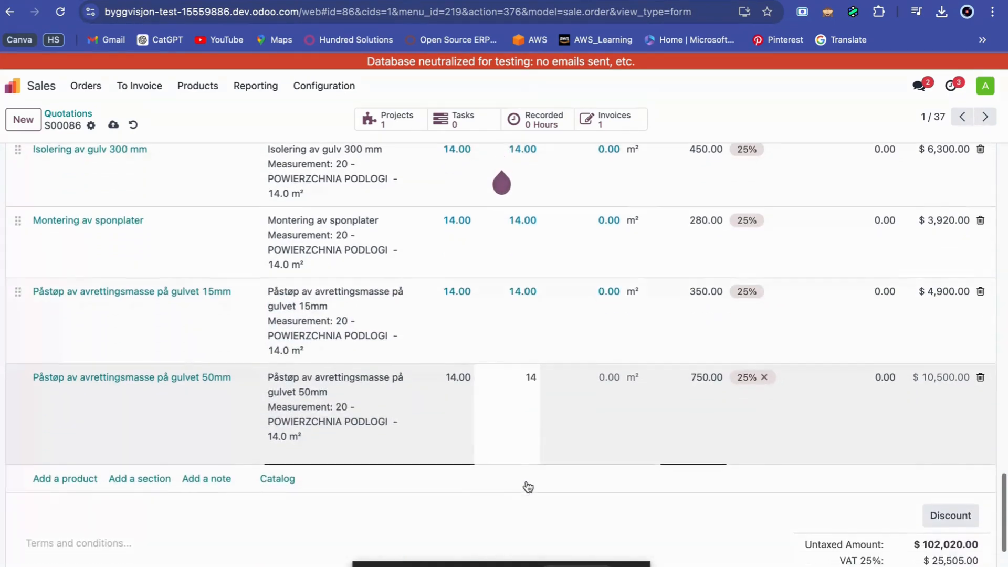
Create a draft regular invoice from sales order S00086.
{"action": "scroll", "coordinate": [528, 487], "scroll_direction": "up", "scroll_amount": 10}
{"action": "scroll", "coordinate": [528, 487], "scroll_direction": "up", "scroll_amount": 10}
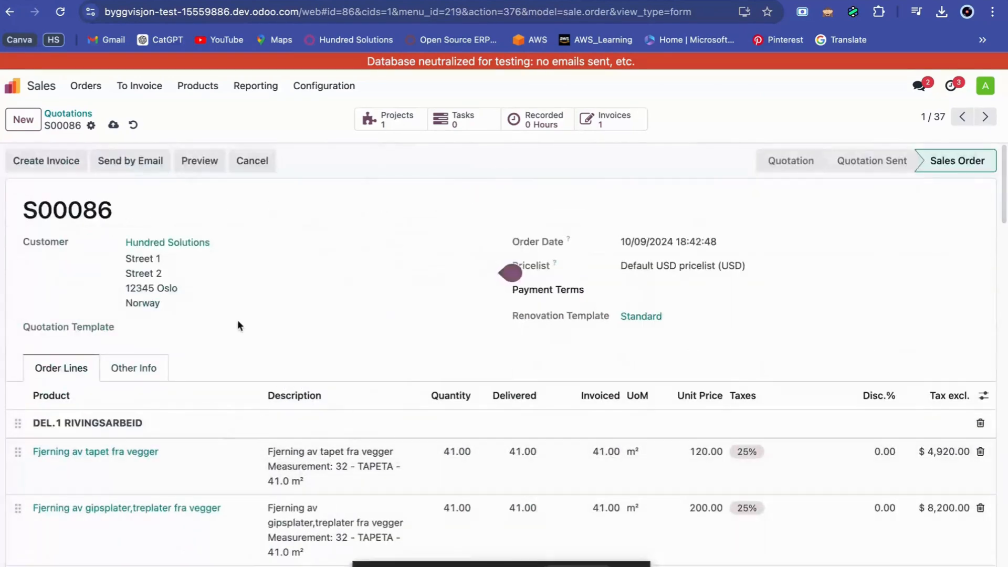
{"action": "left_click", "coordinate": [64, 171]}
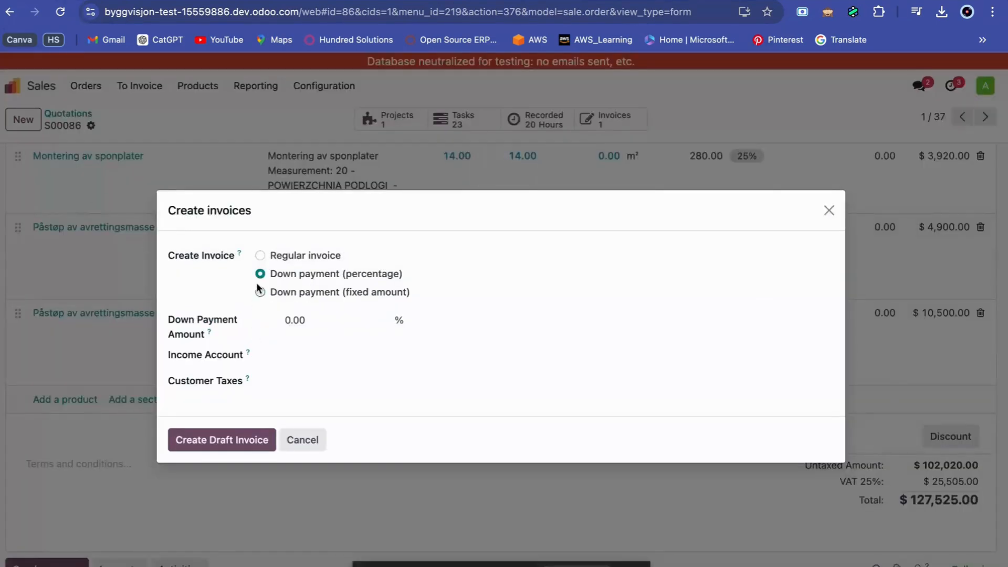
{"action": "left_click", "coordinate": [237, 397]}
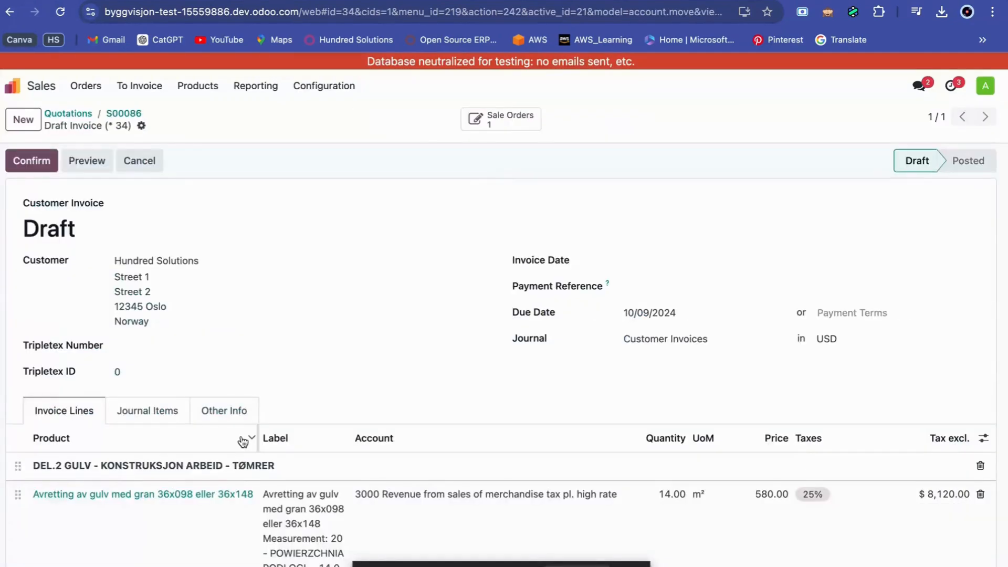
Check the draft invoice's DEL.2 lines and show the Disc.% column in the invoice lines.
{"action": "scroll", "coordinate": [242, 437], "scroll_direction": "down", "scroll_amount": 1}
{"action": "scroll", "coordinate": [243, 441], "scroll_direction": "down", "scroll_amount": 15}
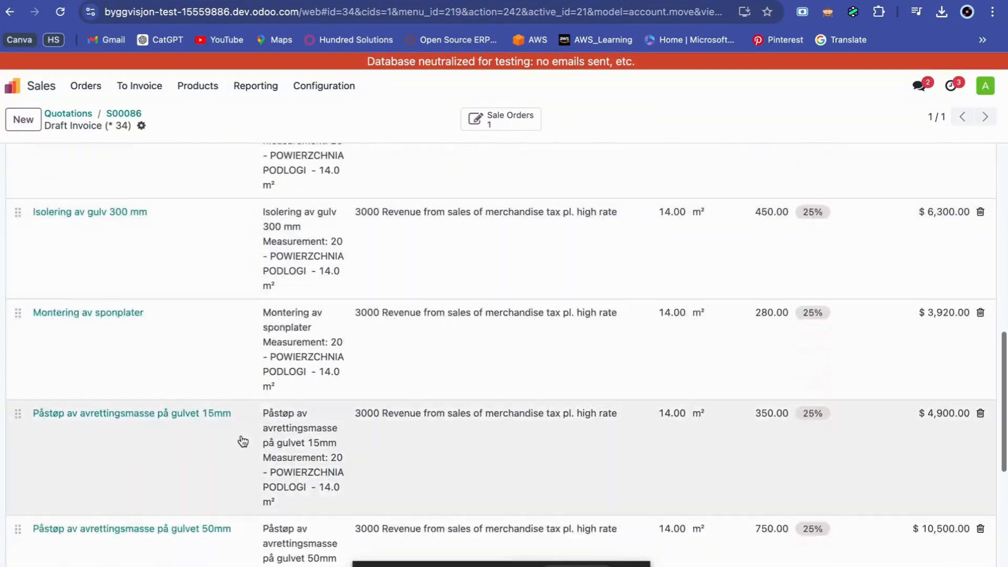
{"action": "scroll", "coordinate": [241, 440], "scroll_direction": "up", "scroll_amount": 15}
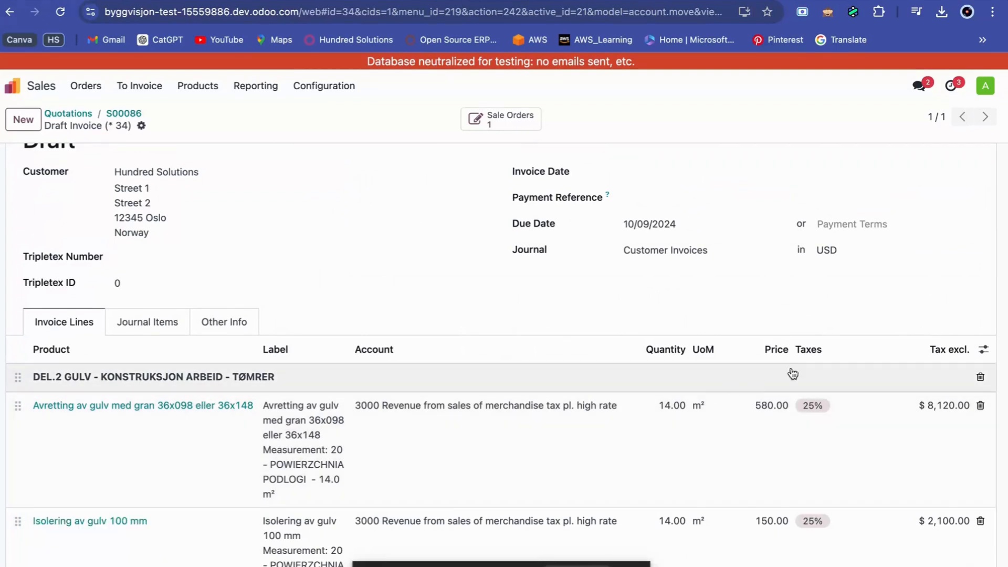
{"action": "left_click", "coordinate": [983, 353]}
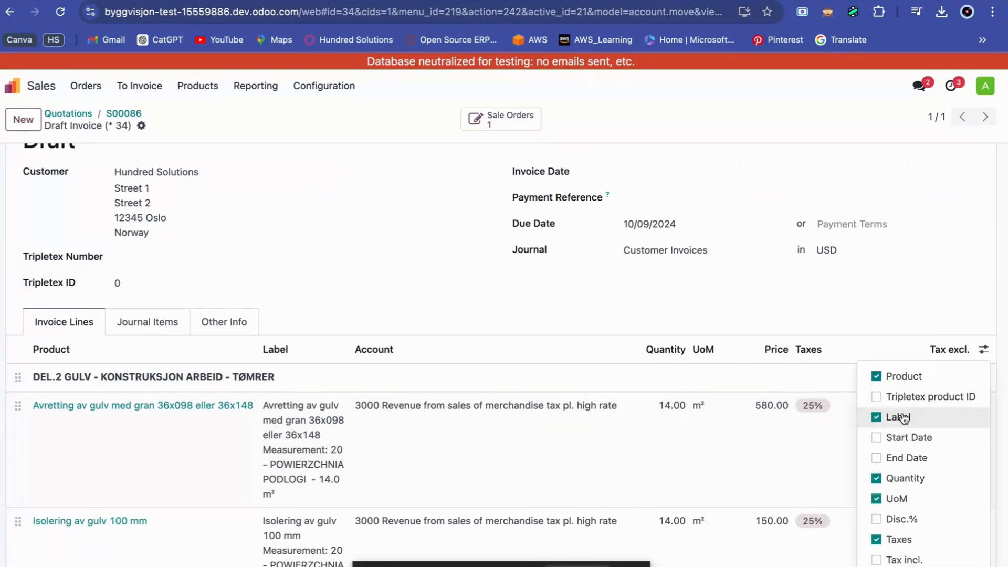
{"action": "left_click", "coordinate": [876, 520]}
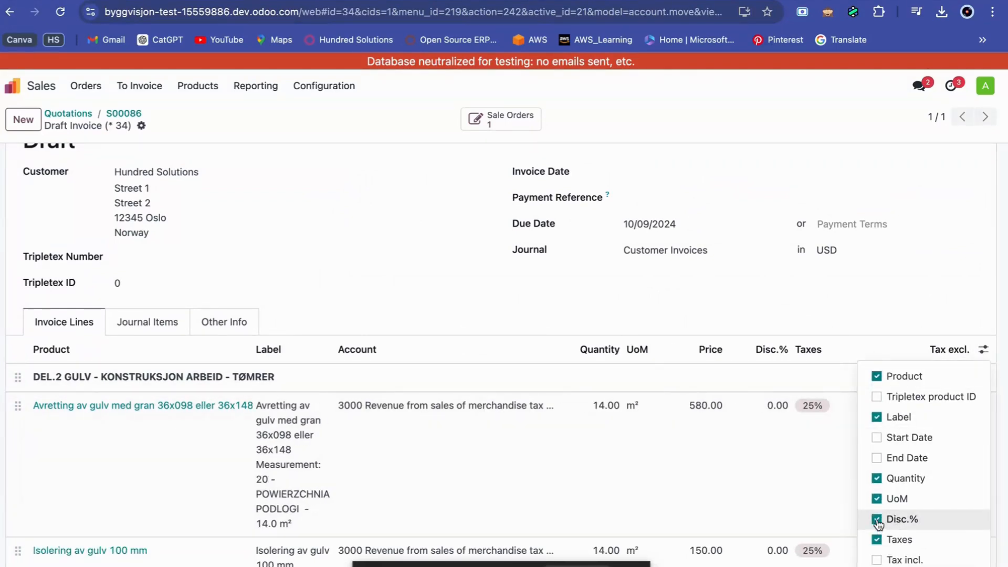
{"action": "left_click", "coordinate": [809, 467]}
Set a 5% discount on "Avretting av gulv med gran 36x098 eller 36x148" and change the invoice currency to NOK.
{"action": "left_click", "coordinate": [770, 408]}
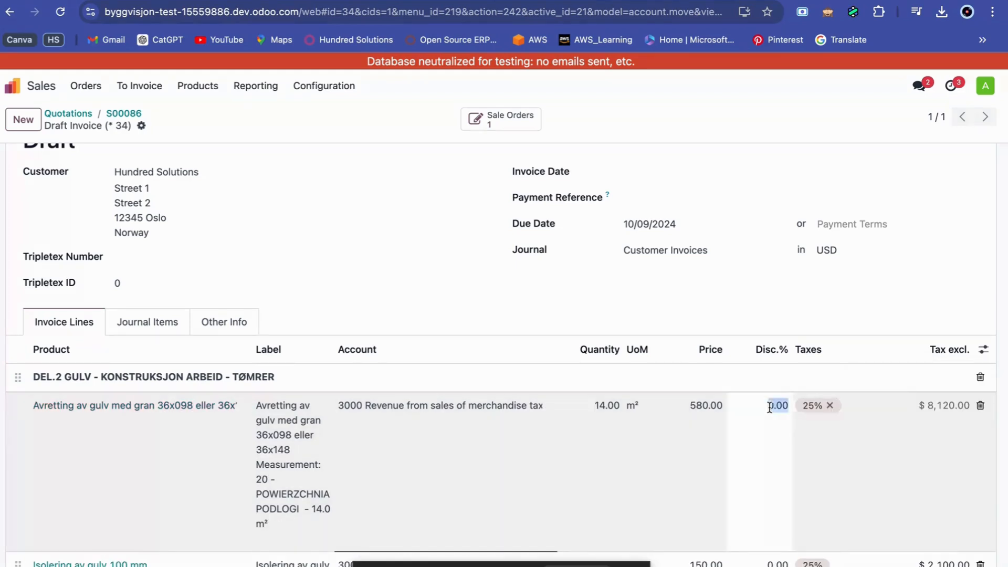
{"action": "type", "text": "5"}
{"action": "left_click", "coordinate": [835, 251]}
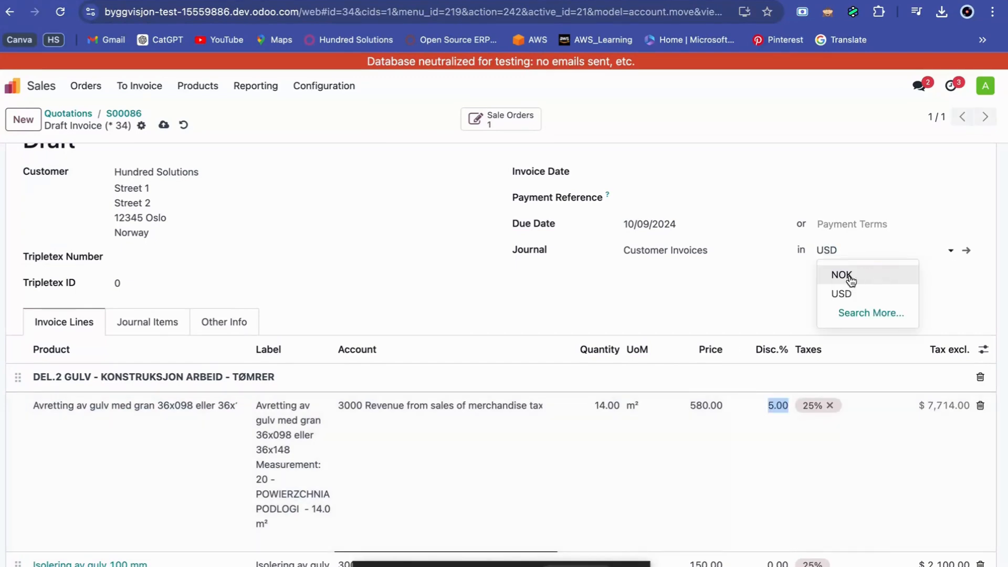
{"action": "left_click", "coordinate": [843, 275]}
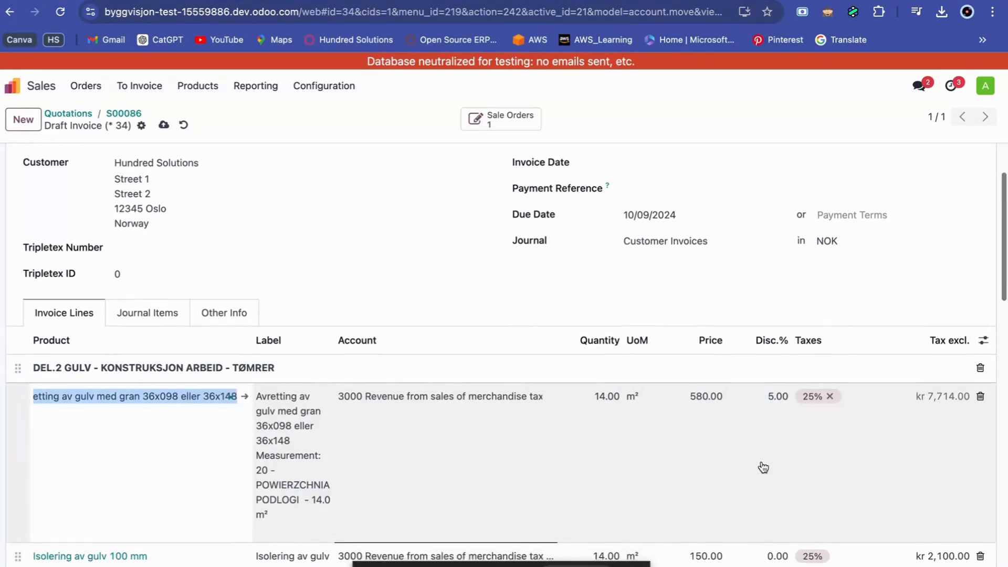
Set the discount to 25% on the invoice line "Isolering av gulv 100 mm".
{"action": "scroll", "coordinate": [761, 468], "scroll_direction": "up", "scroll_amount": 2}
{"action": "scroll", "coordinate": [818, 388], "scroll_direction": "down", "scroll_amount": 4}
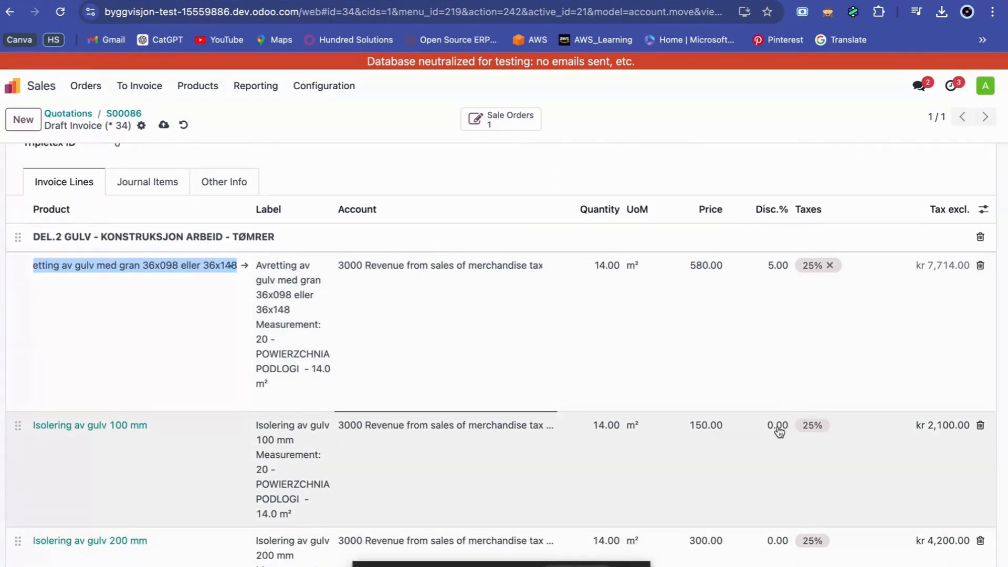
{"action": "left_click", "coordinate": [779, 427]}
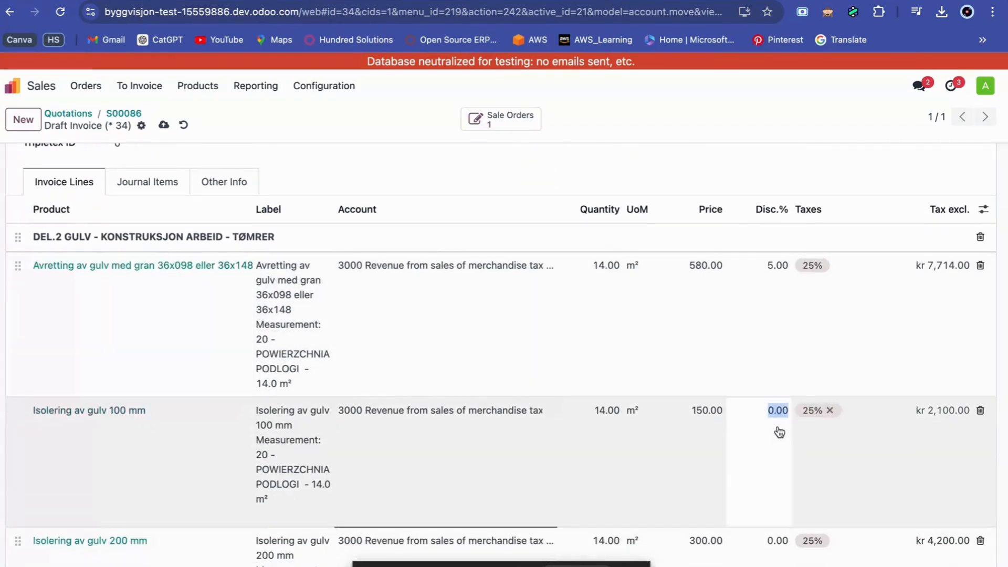
{"action": "type", "text": "25"}
{"action": "scroll", "coordinate": [778, 481], "scroll_direction": "down", "scroll_amount": 2}
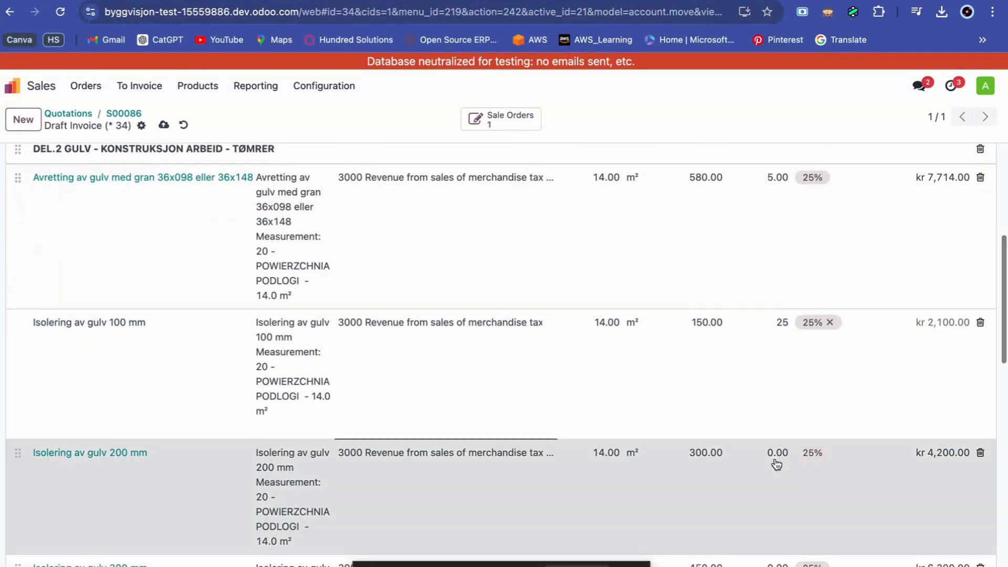
{"action": "left_click", "coordinate": [777, 453]}
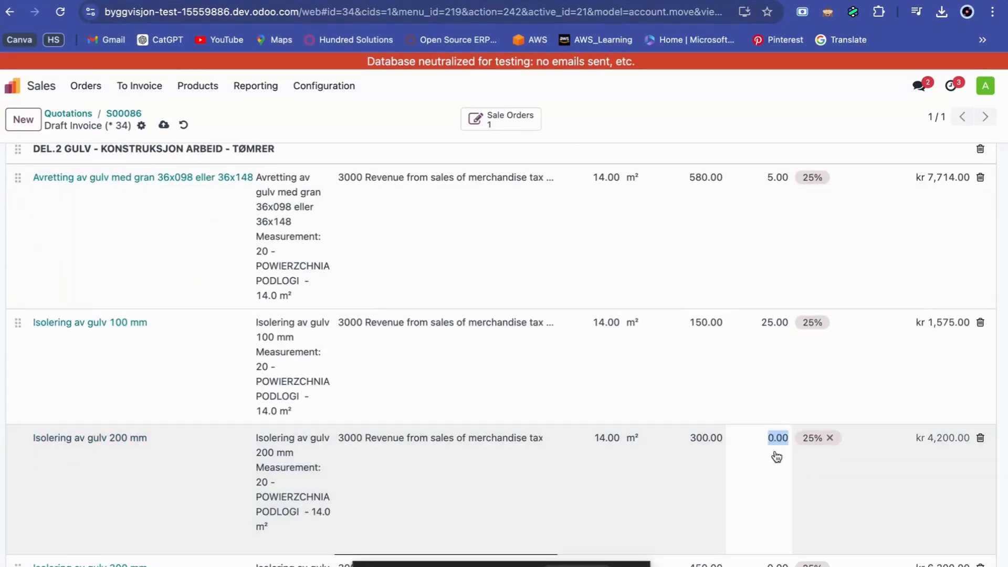
Replace the tax on the invoice line "Avretting av gulv med gran 36x098 eller 36x148" with 0%.
{"action": "scroll", "coordinate": [812, 398], "scroll_direction": "up", "scroll_amount": 5}
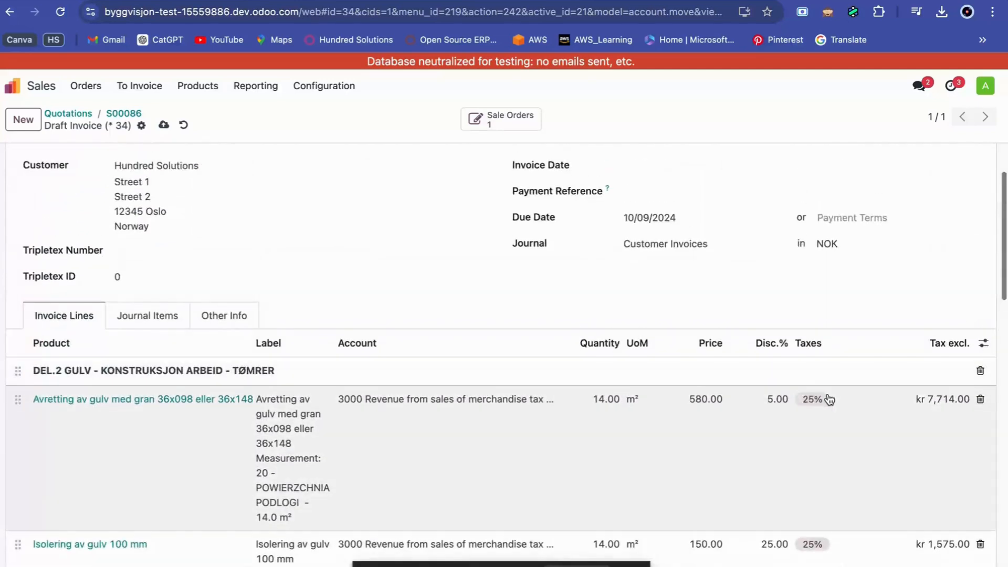
{"action": "left_click", "coordinate": [824, 404]}
{"action": "left_click", "coordinate": [828, 399]}
{"action": "left_click", "coordinate": [829, 399]}
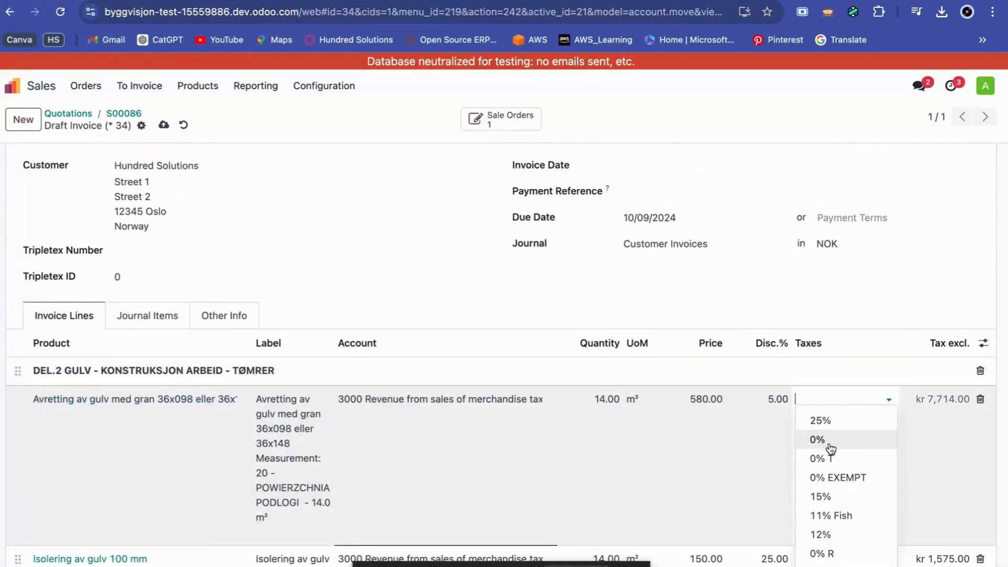
{"action": "left_click", "coordinate": [830, 445]}
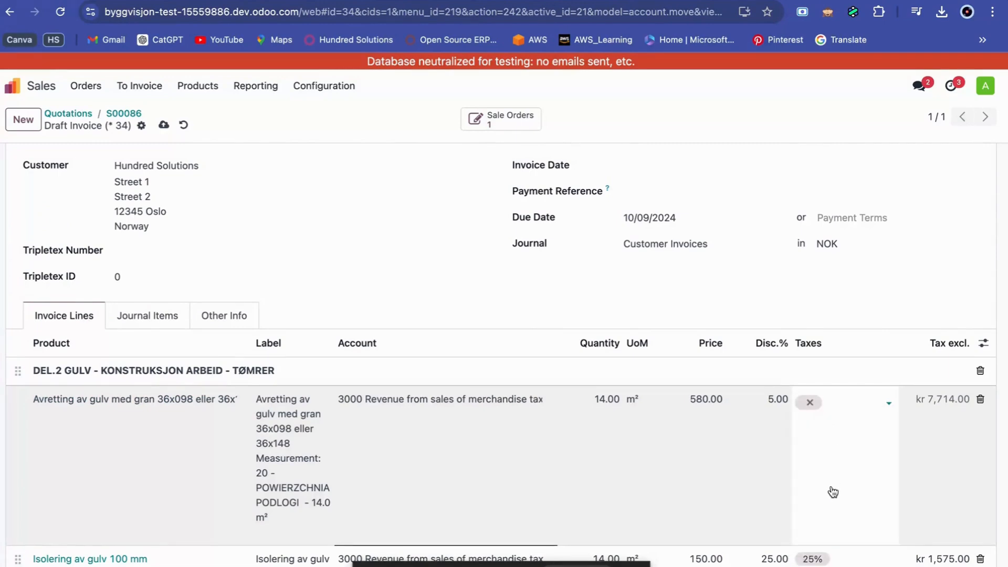
Replace the tax on the invoice line "Påstøp av avrettingsmasse på gulvet 15mm" with 0%.
{"action": "scroll", "coordinate": [833, 491], "scroll_direction": "down", "scroll_amount": 10}
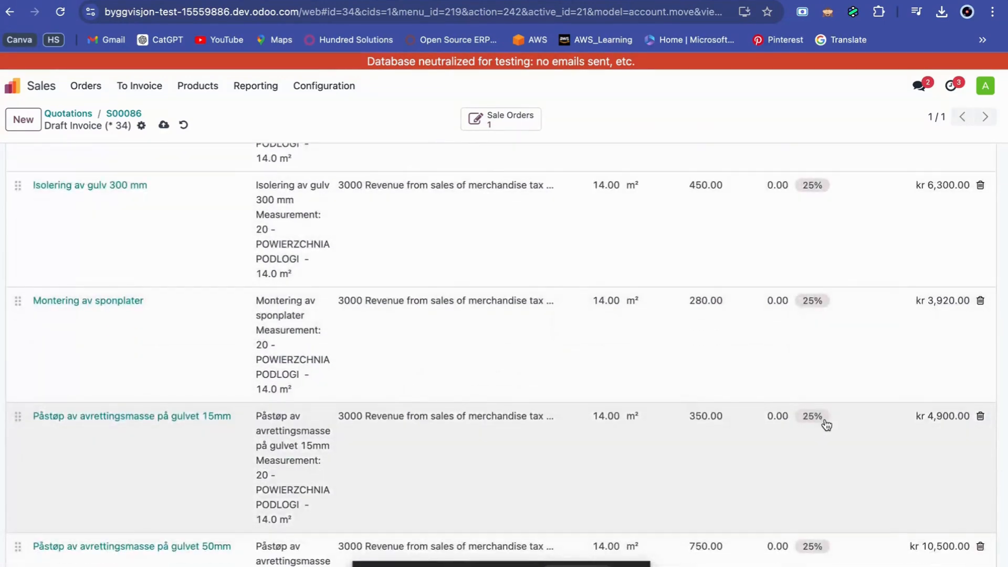
{"action": "left_click", "coordinate": [827, 426]}
{"action": "left_click", "coordinate": [832, 417]}
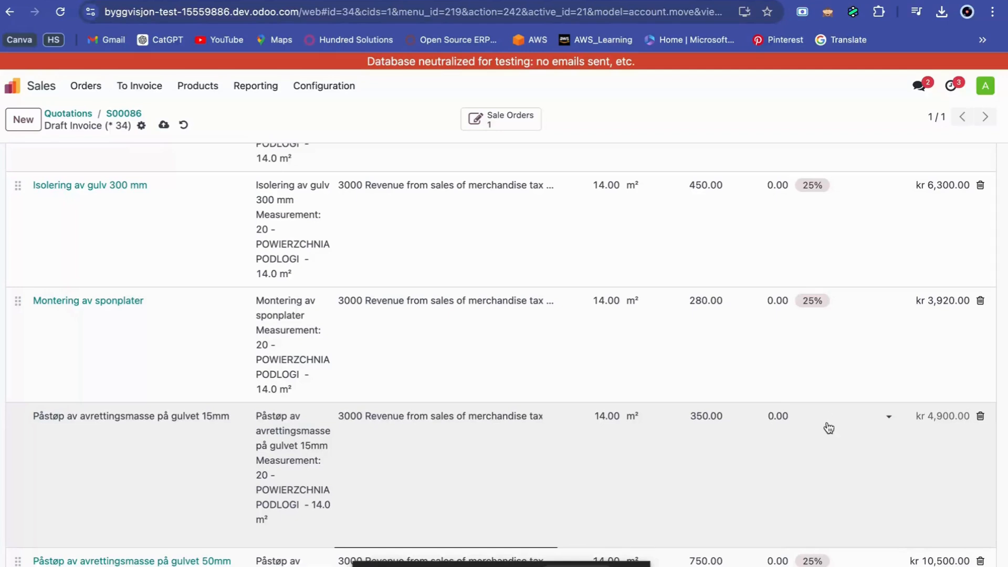
{"action": "left_click", "coordinate": [828, 427]}
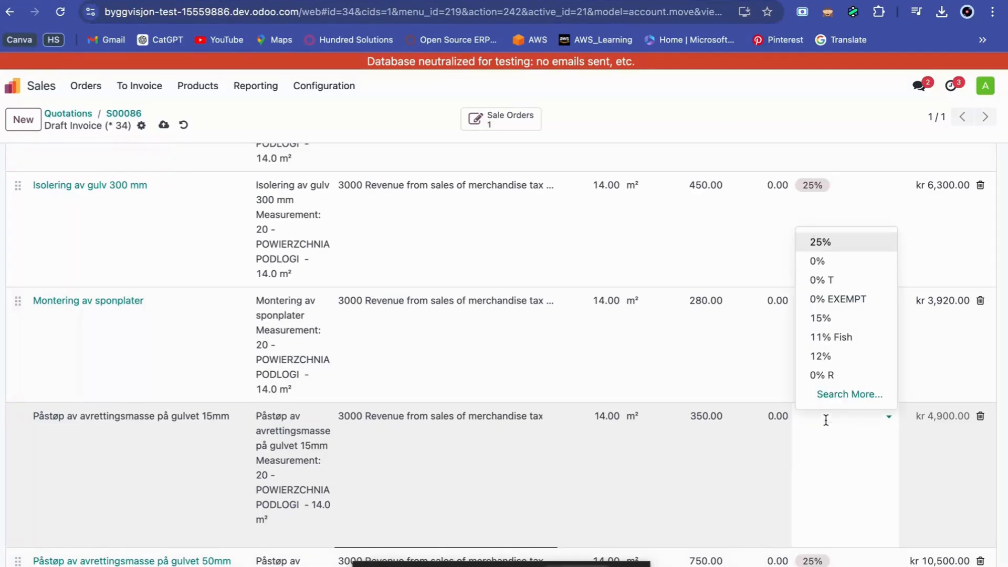
{"action": "left_click", "coordinate": [827, 280]}
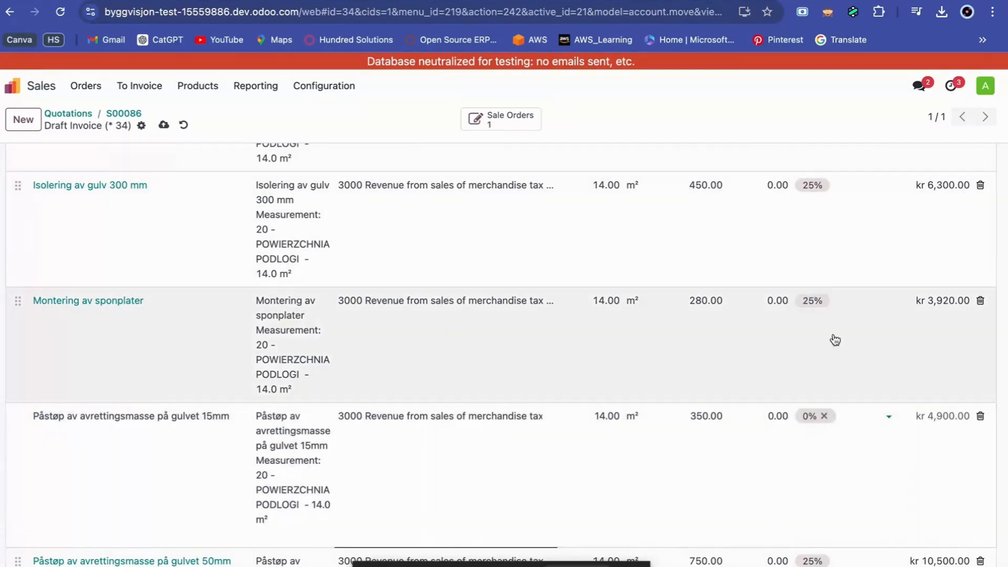
Check the draft invoice's totals, discounts and line taxes, and confirm the invoice.
{"action": "scroll", "coordinate": [851, 436], "scroll_direction": "down", "scroll_amount": 3}
{"action": "scroll", "coordinate": [851, 436], "scroll_direction": "down", "scroll_amount": 5}
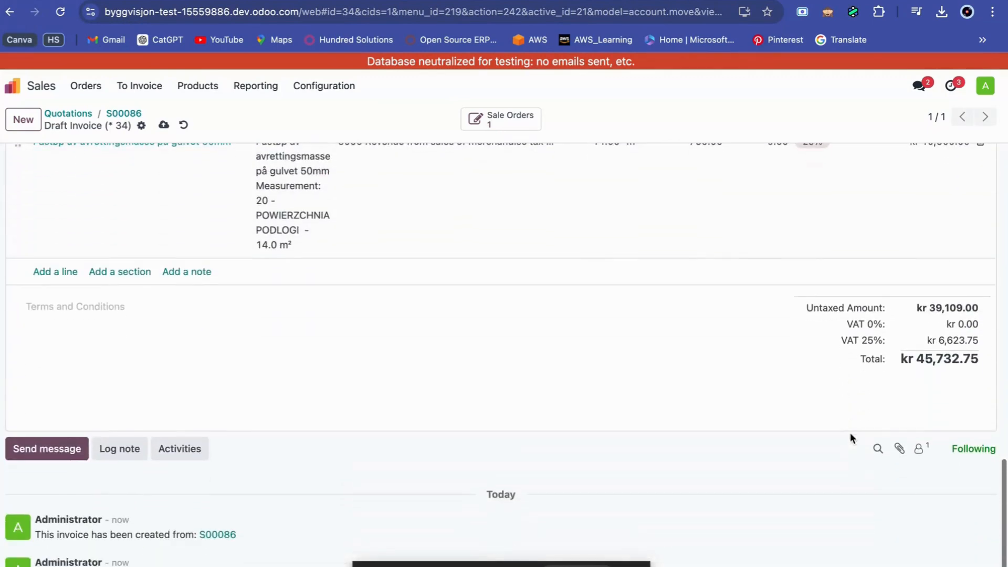
{"action": "scroll", "coordinate": [851, 436], "scroll_direction": "up", "scroll_amount": 15}
{"action": "scroll", "coordinate": [852, 439], "scroll_direction": "up", "scroll_amount": 4}
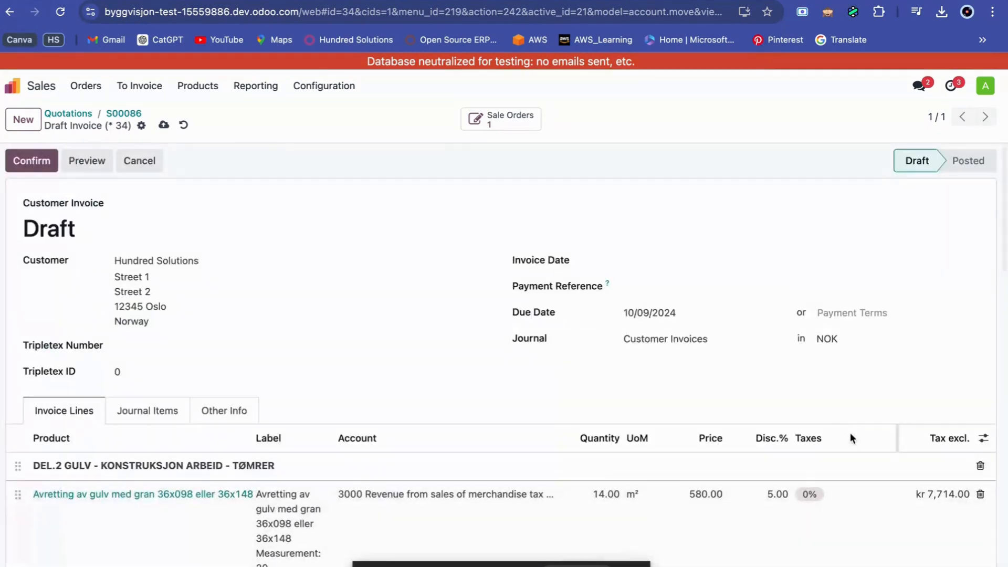
{"action": "scroll", "coordinate": [852, 439], "scroll_direction": "down", "scroll_amount": 3}
{"action": "scroll", "coordinate": [851, 436], "scroll_direction": "up", "scroll_amount": 2}
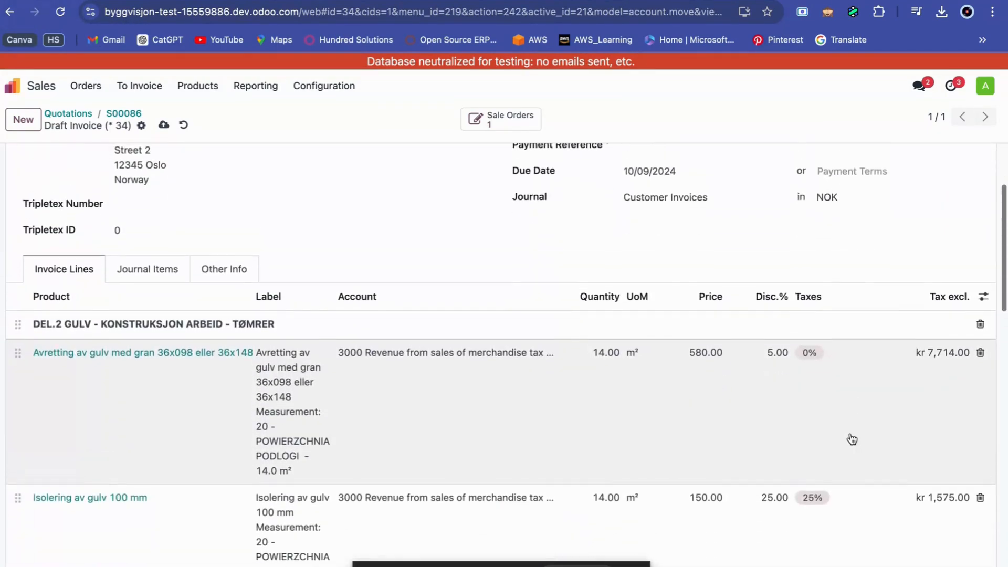
{"action": "scroll", "coordinate": [135, 252], "scroll_direction": "up", "scroll_amount": 2}
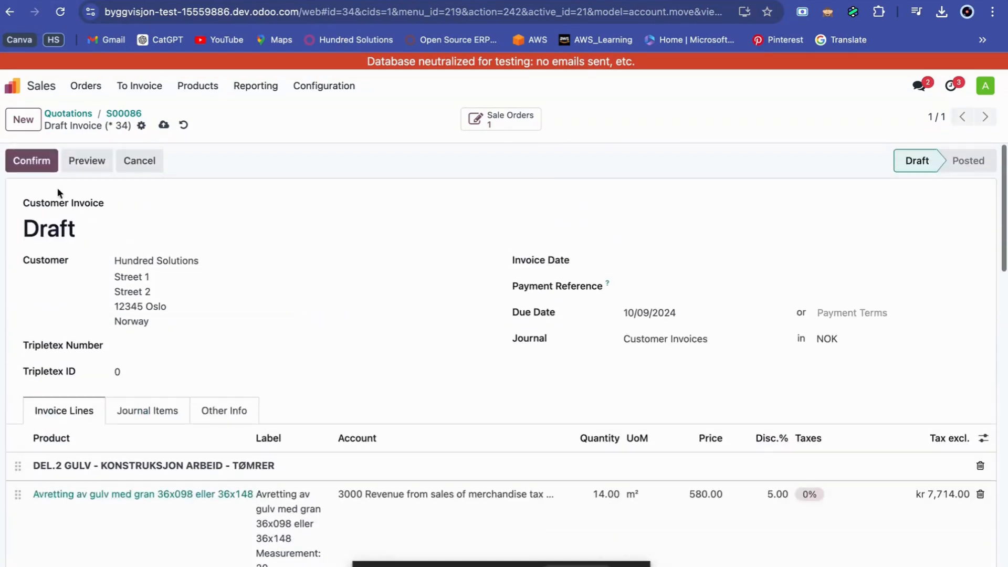
{"action": "left_click", "coordinate": [37, 166]}
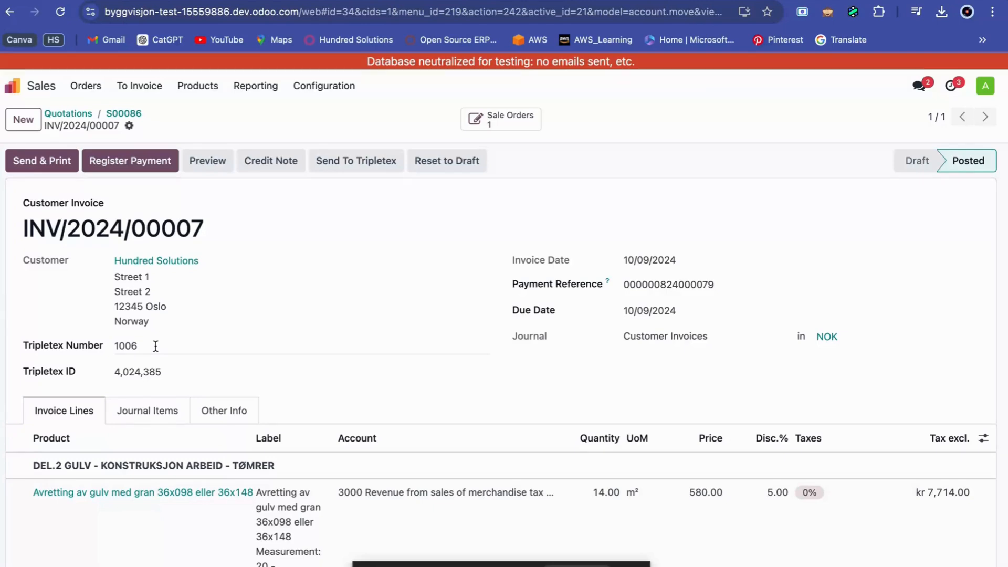
Switch to Tripletex, open invoice 1006 from the invoice overview and check it against the posted Odoo invoice.
{"action": "key", "text": "ctrl+Right"}
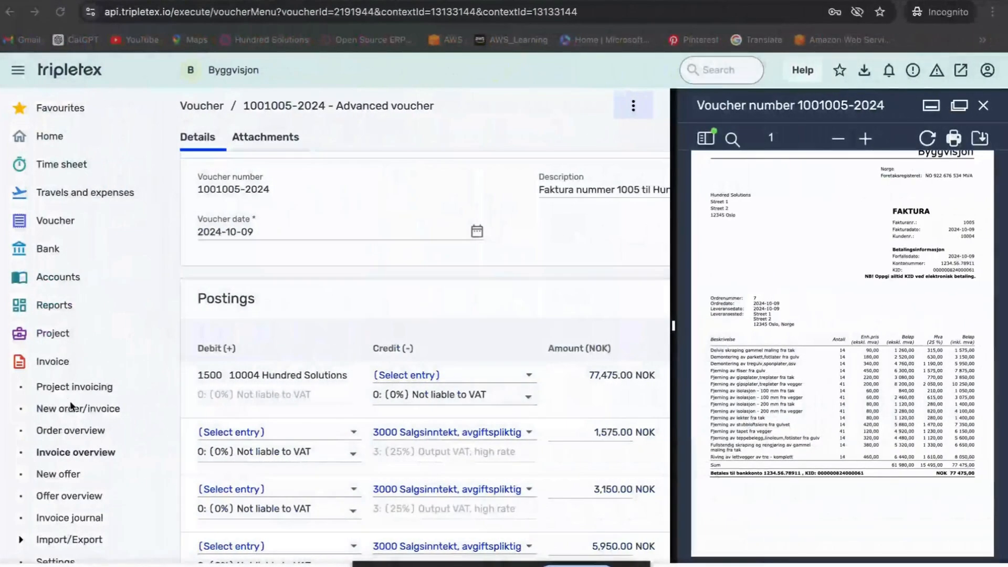
{"action": "left_click", "coordinate": [72, 453]}
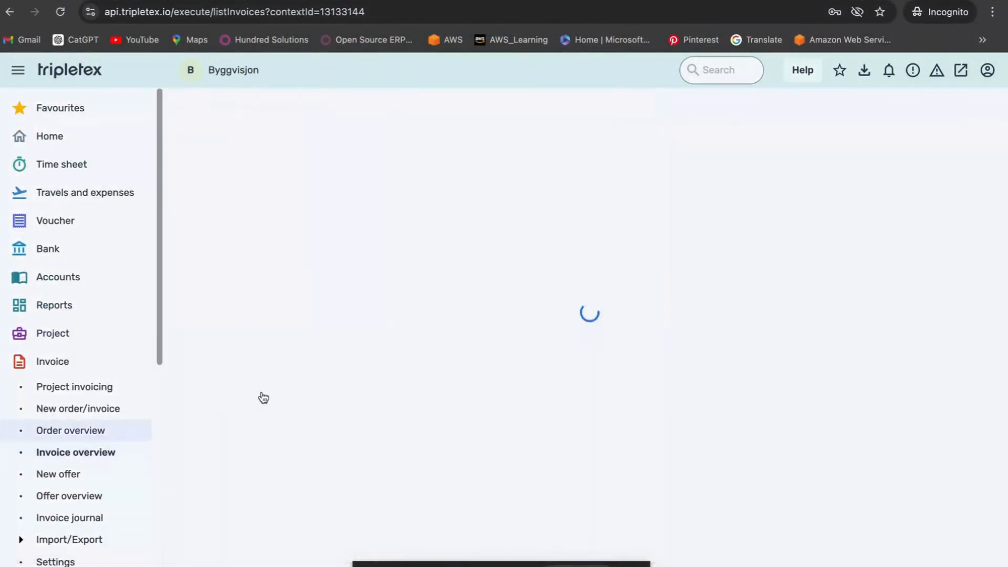
{"action": "scroll", "coordinate": [263, 396], "scroll_direction": "down", "scroll_amount": 3}
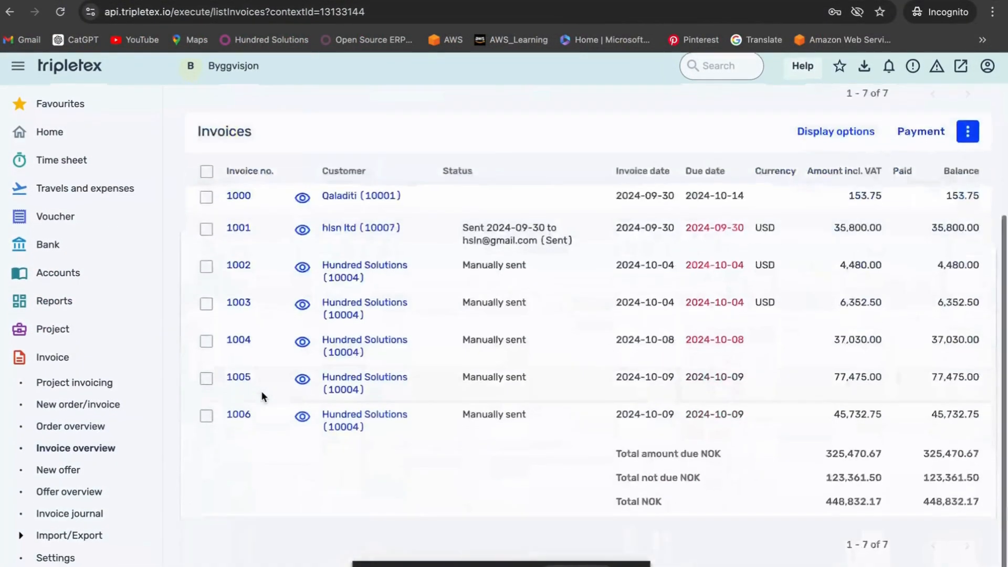
{"action": "left_click", "coordinate": [237, 416]}
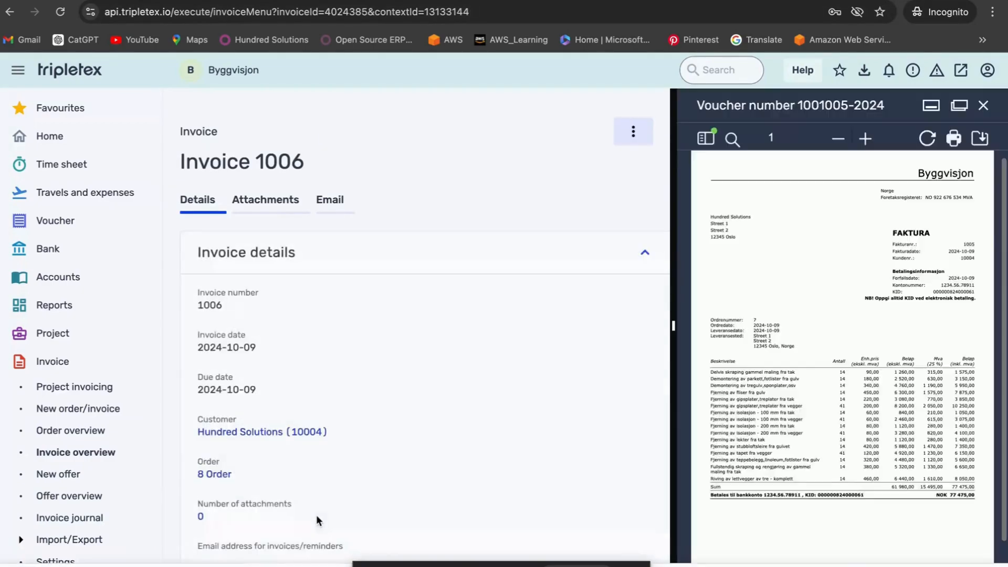
{"action": "key", "text": "ctrl+Left"}
{"action": "scroll", "coordinate": [442, 475], "scroll_direction": "down", "scroll_amount": 20}
{"action": "scroll", "coordinate": [441, 476], "scroll_direction": "up", "scroll_amount": 2}
{"action": "key", "text": "ctrl+Right"}
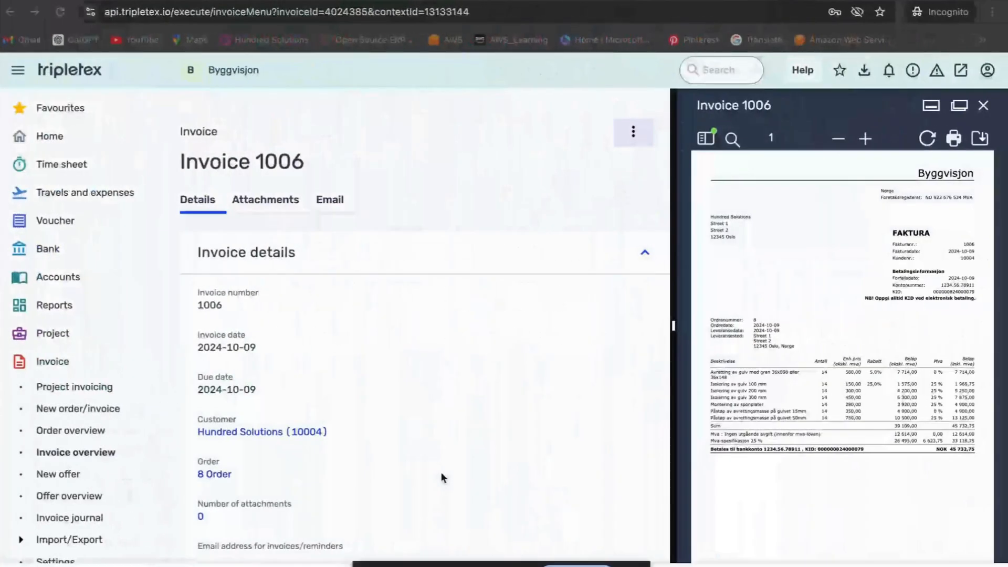
{"action": "scroll", "coordinate": [480, 463], "scroll_direction": "down", "scroll_amount": 8}
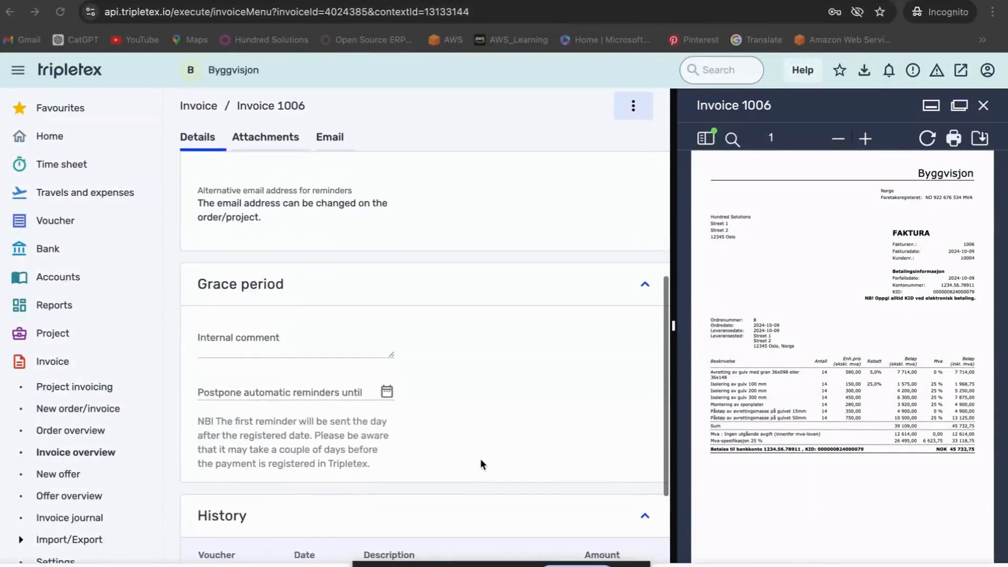
{"action": "scroll", "coordinate": [481, 458], "scroll_direction": "down", "scroll_amount": 2}
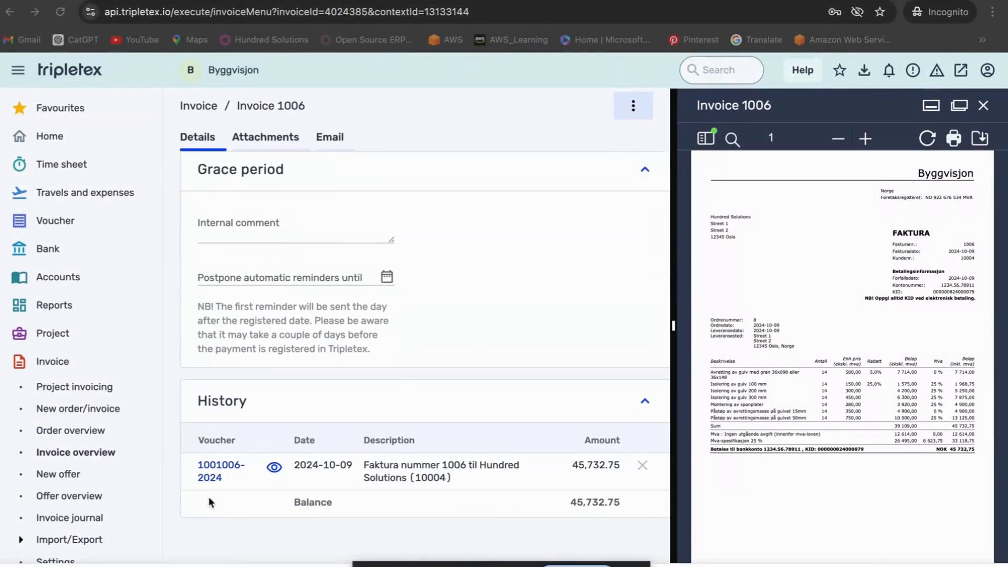
{"action": "left_click", "coordinate": [212, 478]}
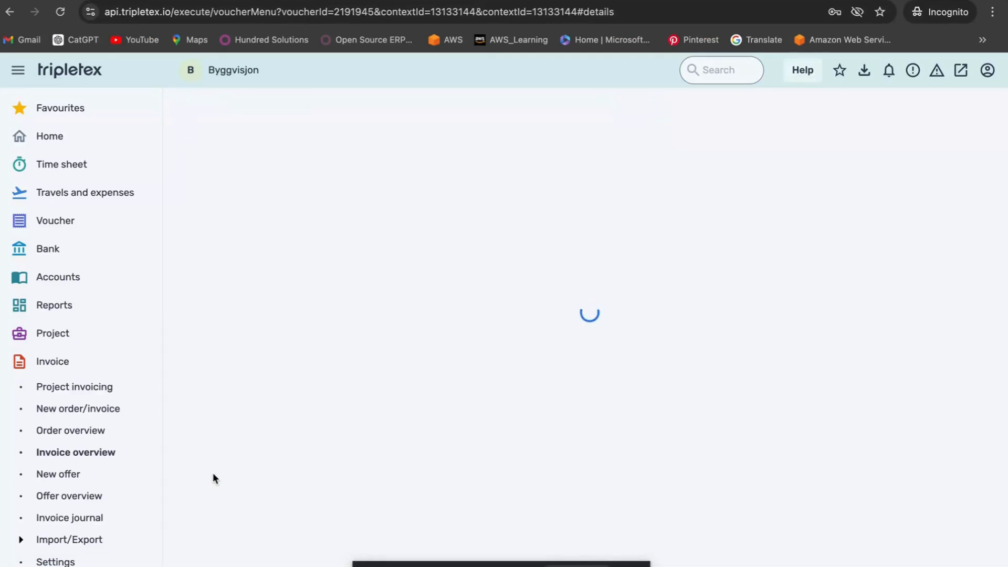
{"action": "scroll", "coordinate": [298, 474], "scroll_direction": "down", "scroll_amount": 3}
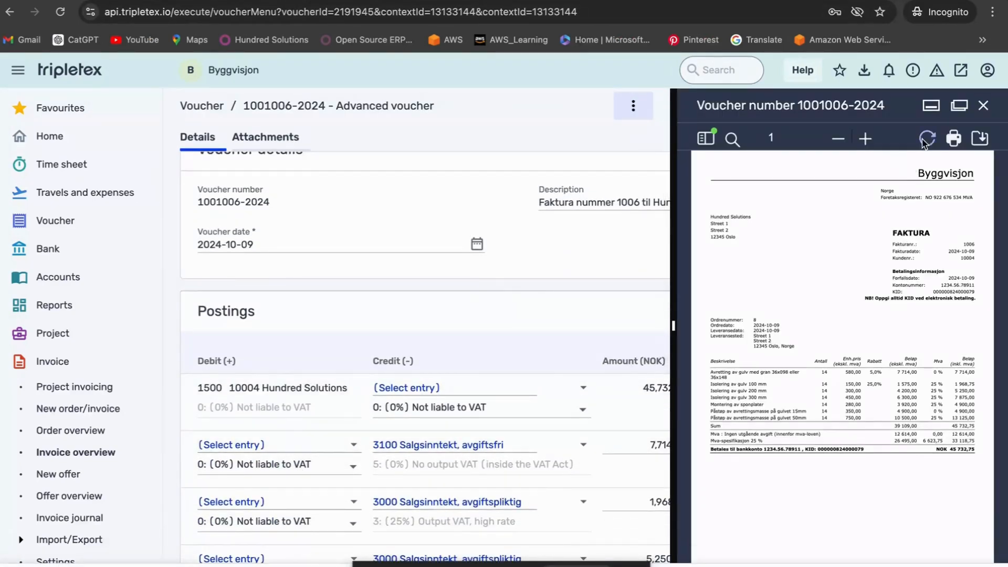
View the voucher document in a separate window and review its invoice lines, discounts and VAT.
{"action": "left_click", "coordinate": [959, 106]}
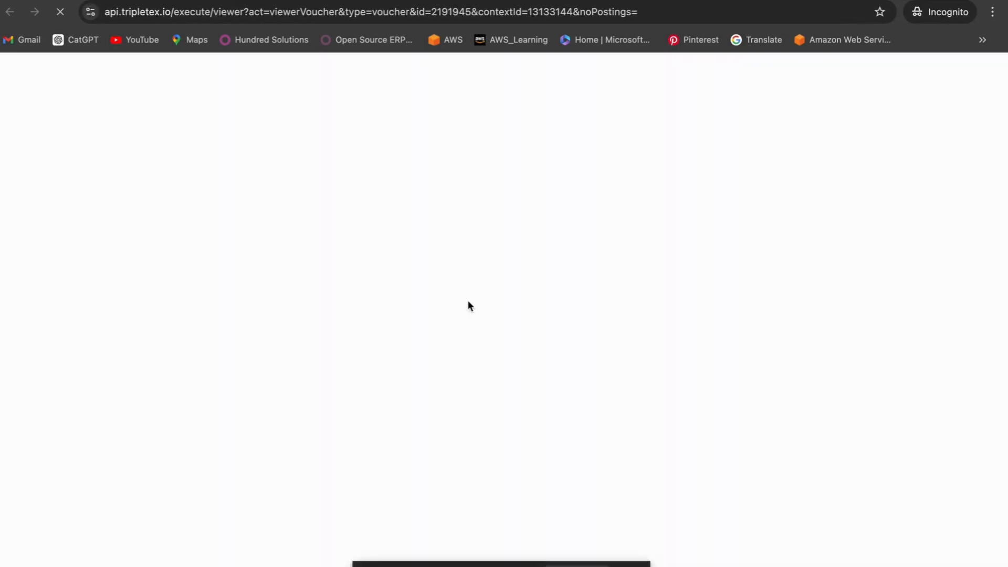
{"action": "scroll", "coordinate": [490, 415], "scroll_direction": "down", "scroll_amount": 5}
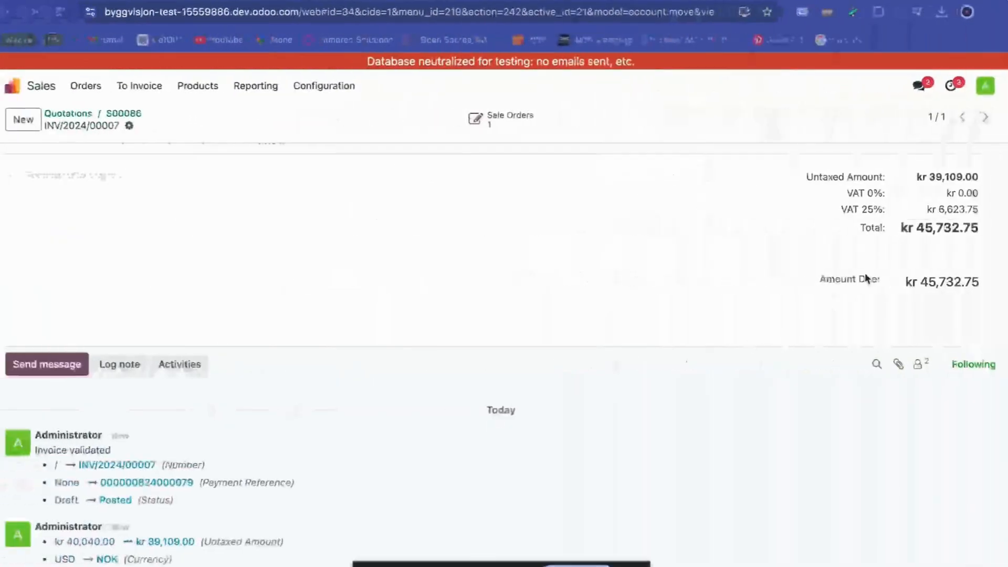
{"action": "scroll", "coordinate": [865, 273], "scroll_direction": "up", "scroll_amount": 5}
{"action": "scroll", "coordinate": [865, 277], "scroll_direction": "up", "scroll_amount": 10}
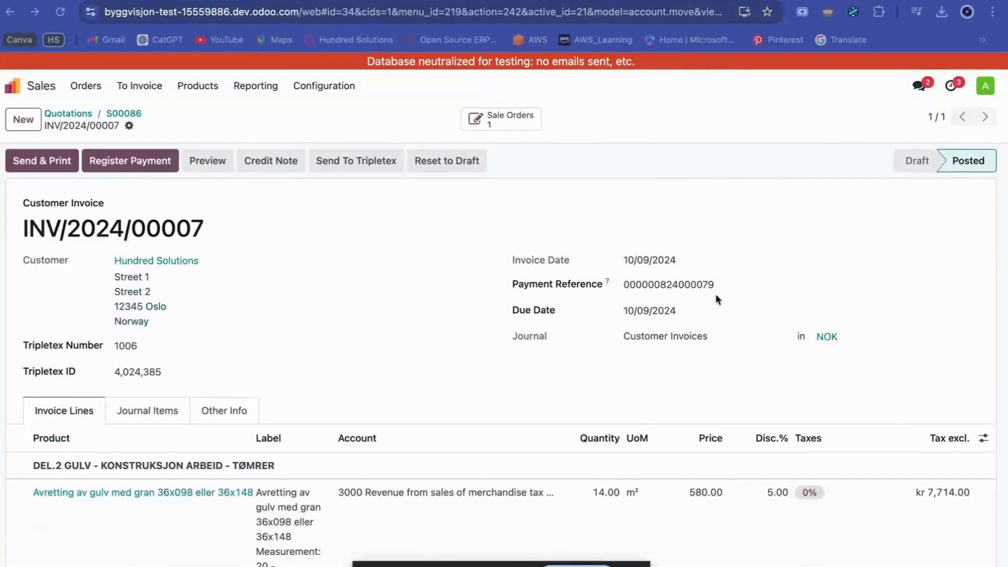
Compare the Odoo invoice's payment reference, dates and customer details with the header of the Tripletex voucher document.
{"action": "key", "text": "ctrl+Right"}
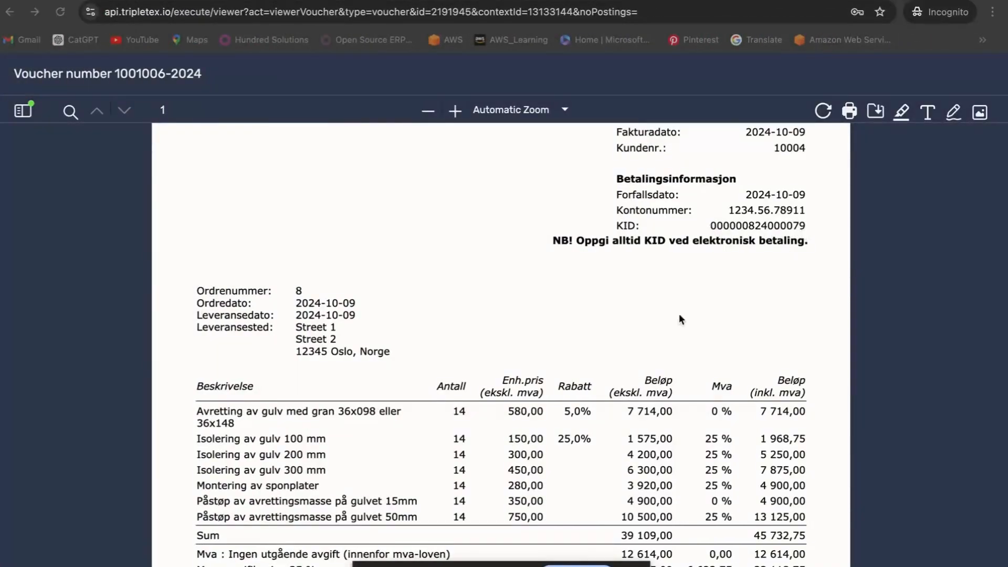
{"action": "key", "text": "ctrl+Left"}
{"action": "key", "text": "ctrl+Right"}
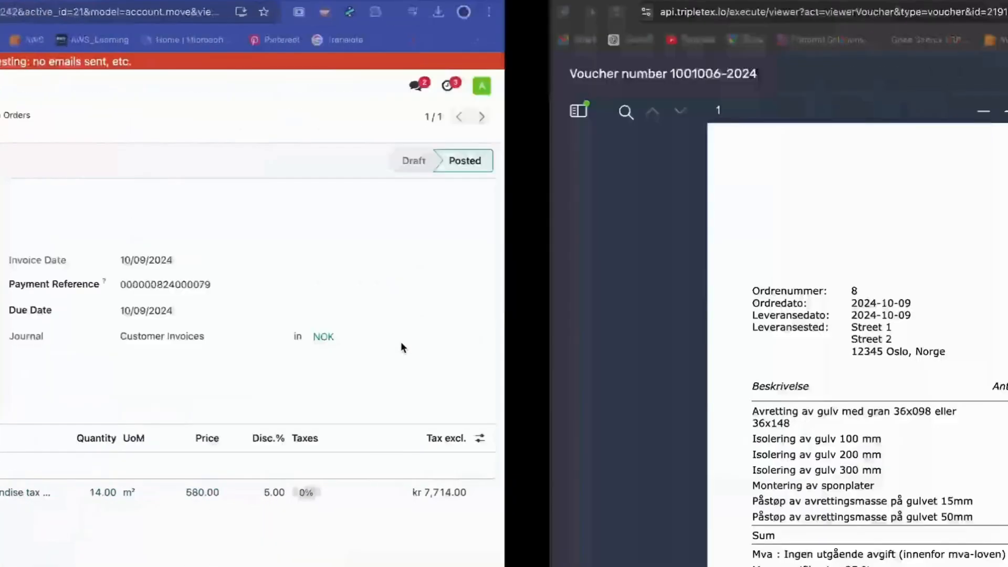
{"action": "scroll", "coordinate": [357, 357], "scroll_direction": "up", "scroll_amount": 3}
{"action": "scroll", "coordinate": [357, 355], "scroll_direction": "up", "scroll_amount": 1}
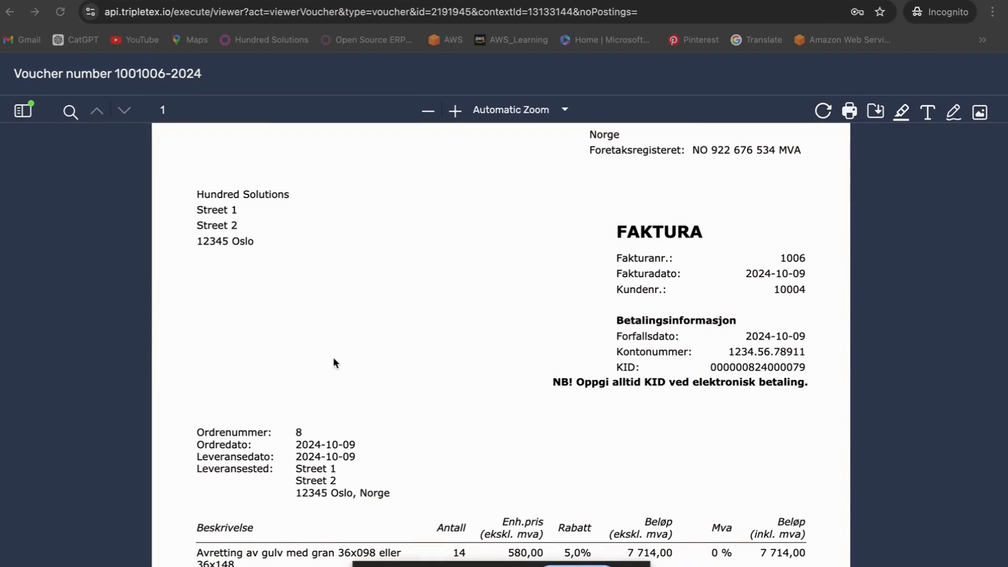
Compare the voucher document's line amounts, discounts, VAT rates and totals with the lines of the Odoo invoice.
{"action": "scroll", "coordinate": [333, 359], "scroll_direction": "down", "scroll_amount": 1}
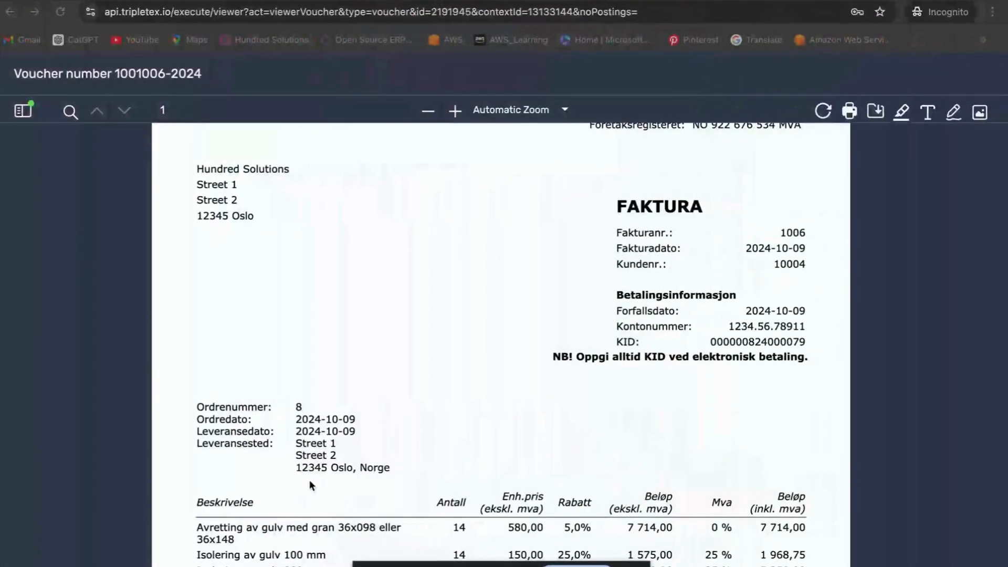
{"action": "scroll", "coordinate": [366, 488], "scroll_direction": "down", "scroll_amount": 3}
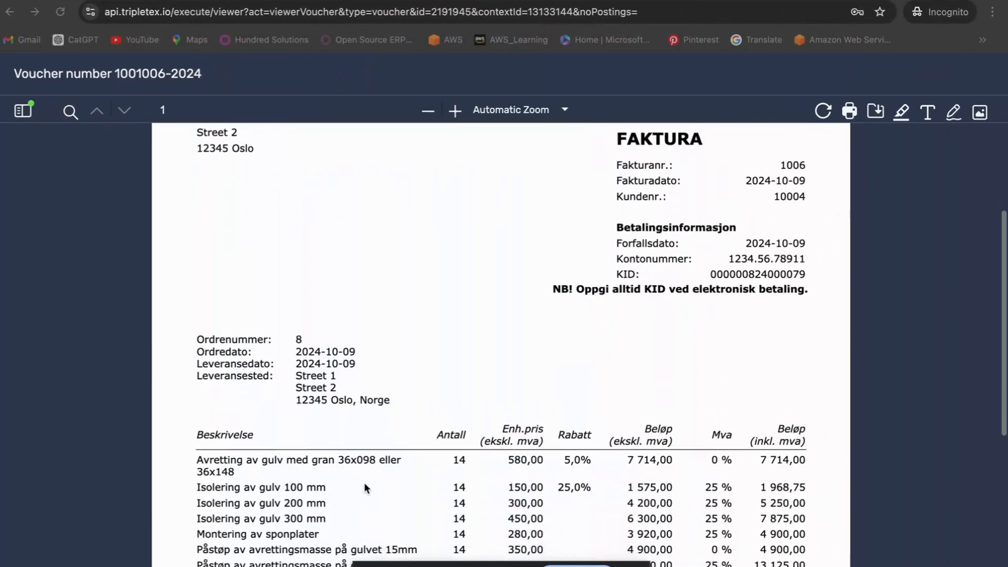
{"action": "scroll", "coordinate": [366, 488], "scroll_direction": "down", "scroll_amount": 1}
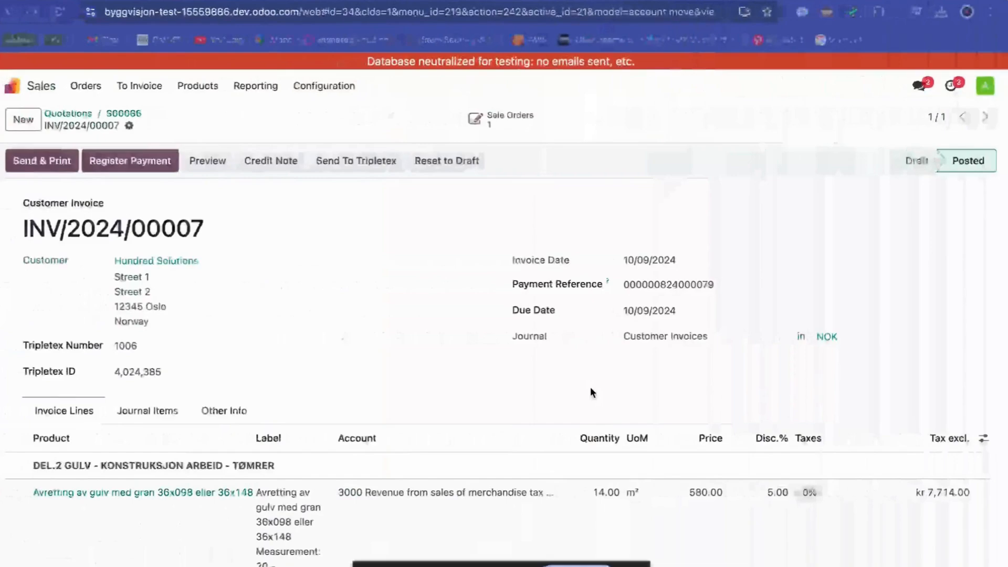
{"action": "scroll", "coordinate": [590, 392], "scroll_direction": "down", "scroll_amount": 5}
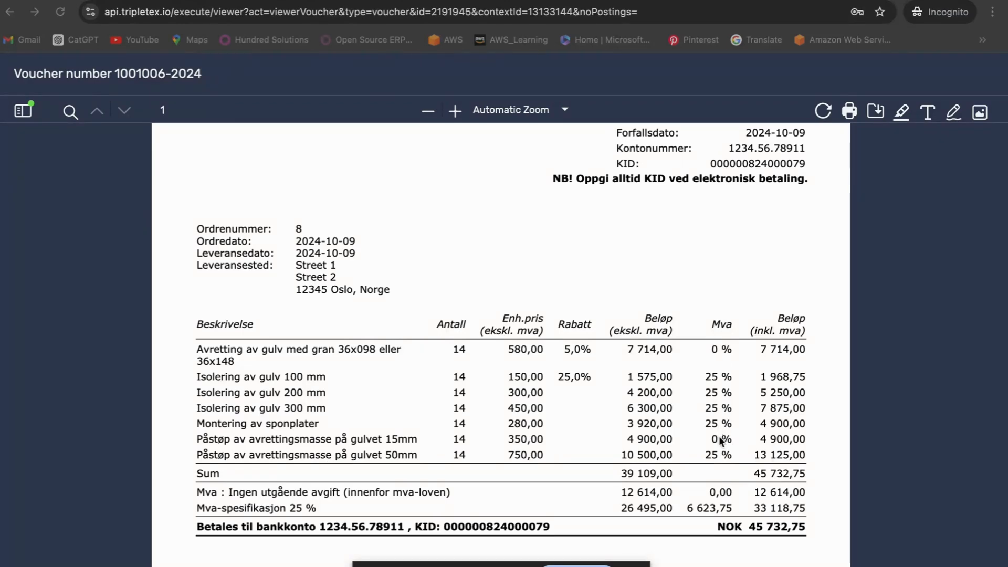
{"action": "scroll", "coordinate": [609, 473], "scroll_direction": "down", "scroll_amount": 5}
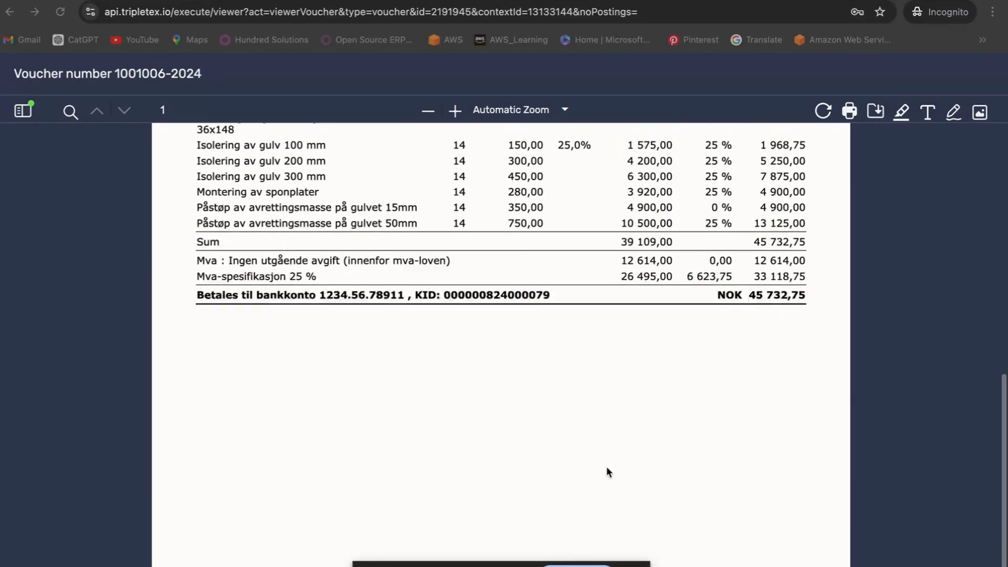
{"action": "scroll", "coordinate": [609, 472], "scroll_direction": "up", "scroll_amount": 15}
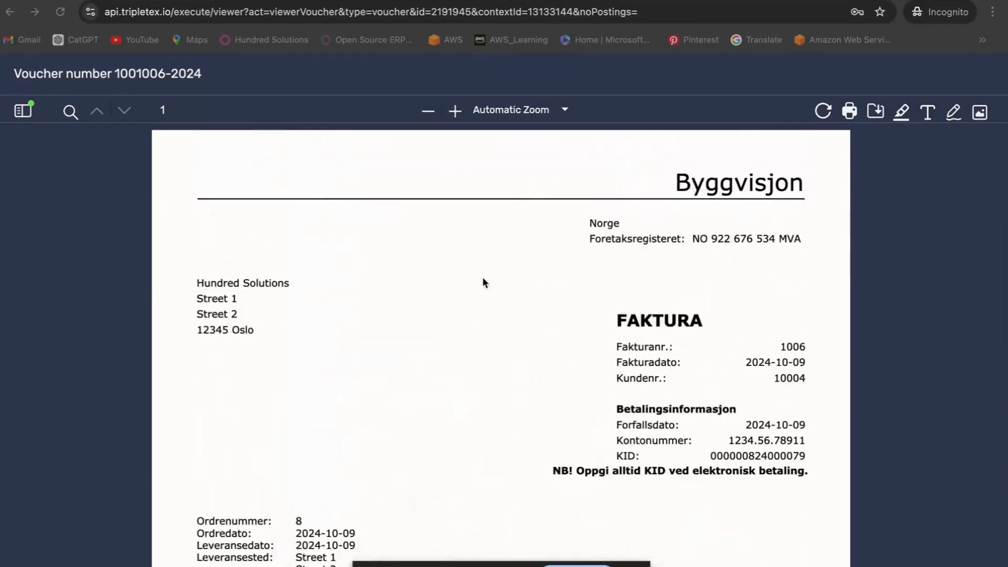
Leave the separate voucher document window and switch back to the Odoo invoice.
{"action": "left_click", "coordinate": [184, 1]}
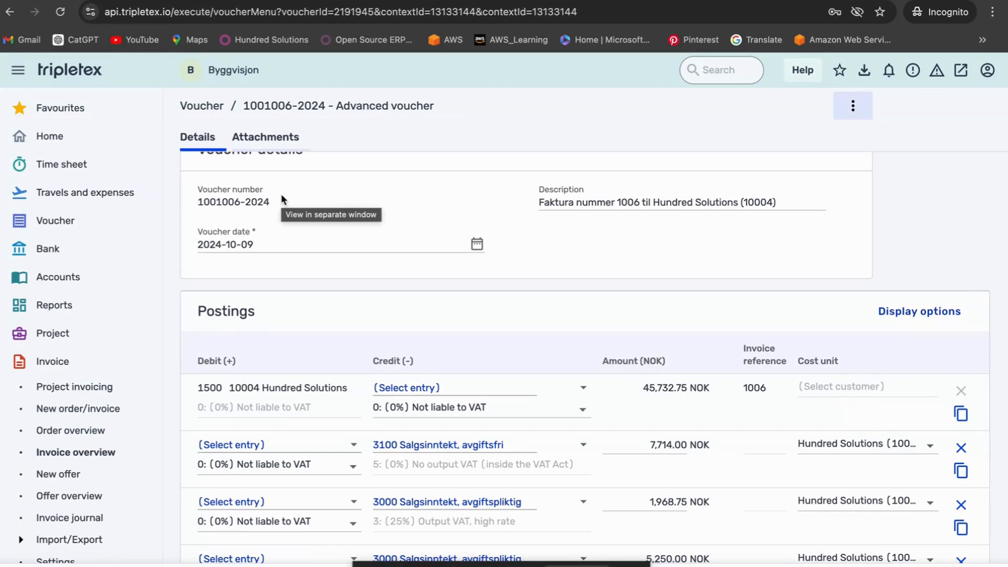
{"action": "key", "text": "ctrl+Left"}
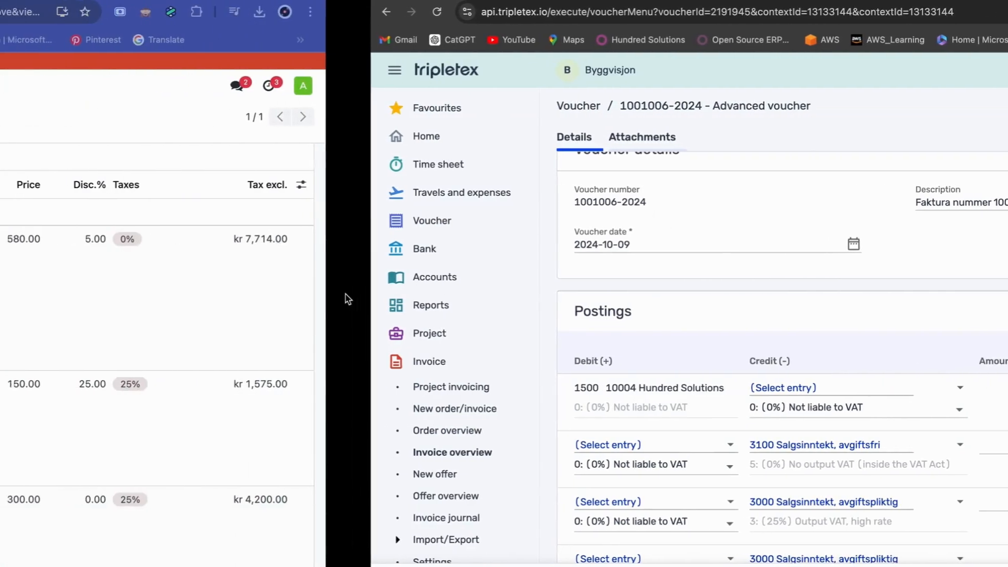